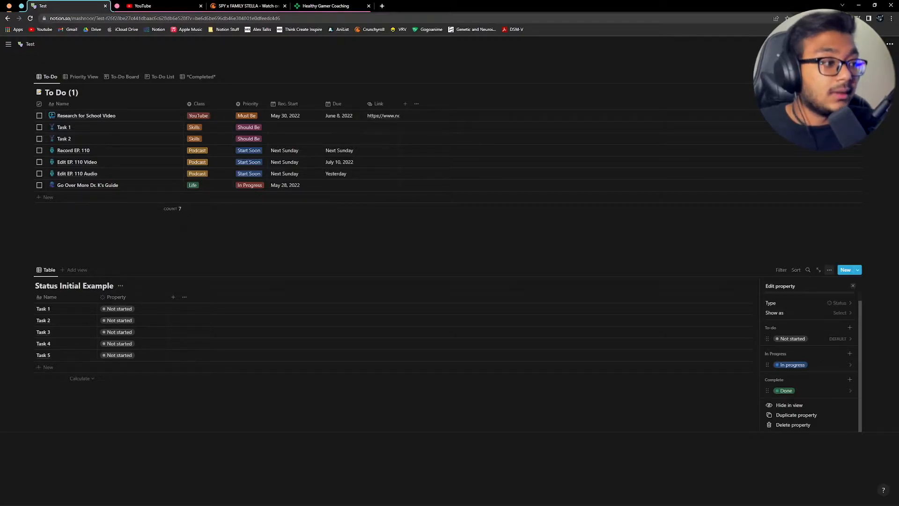
Rename the status property in the Status Initial Example table to Status.
click(711, 312)
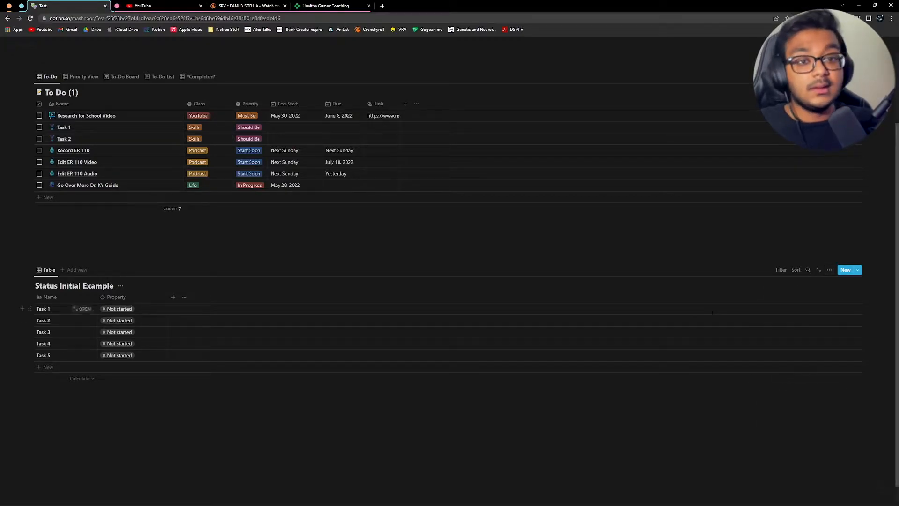
click(137, 298)
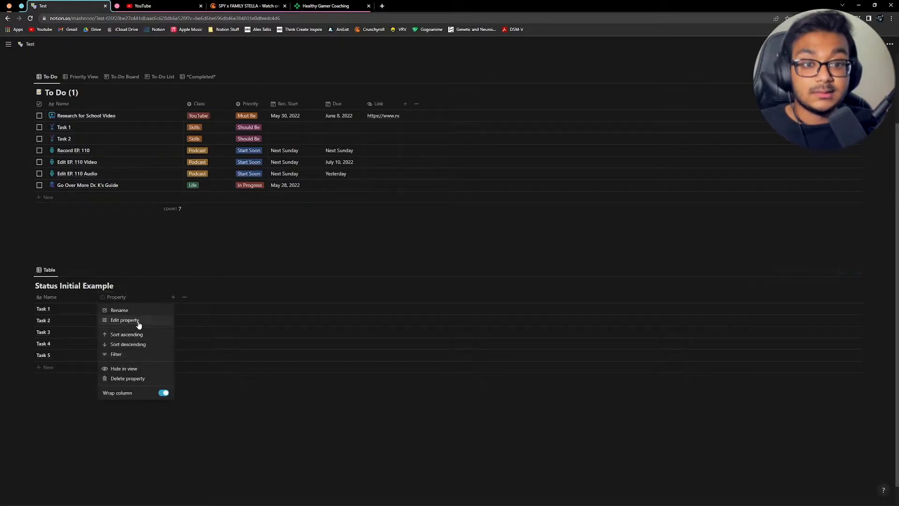
click(125, 320)
click(791, 277)
key(ctrl+a)
text(S)
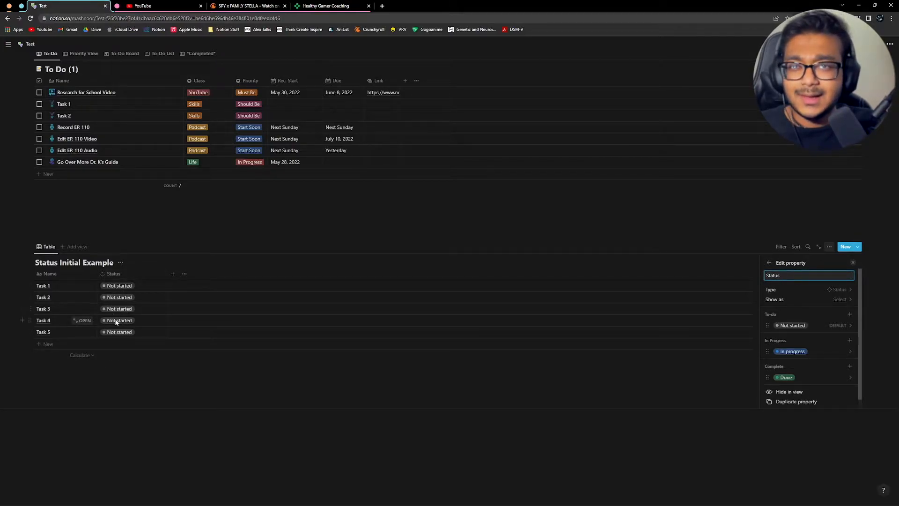
Add a yellow Pre-Req option to the To-do group of the Status property.
click(834, 327)
key(Escape)
click(850, 314)
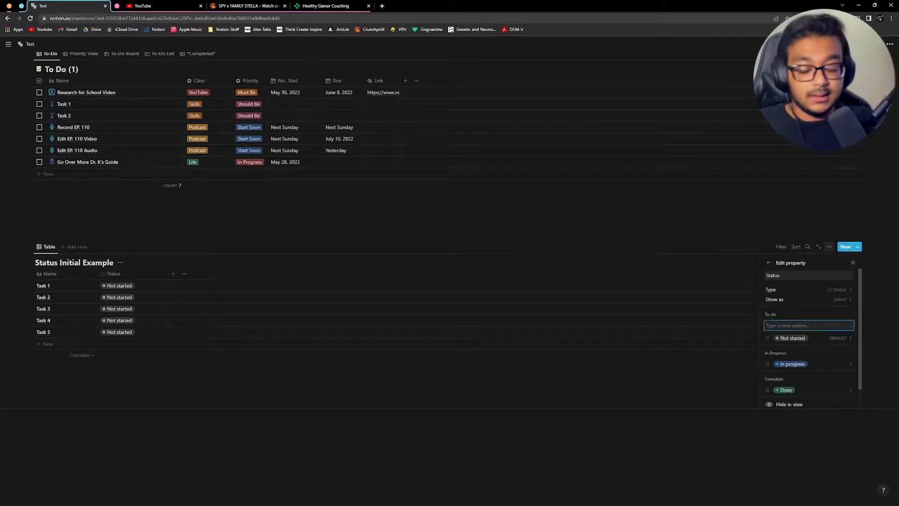
text(Can't Sta)
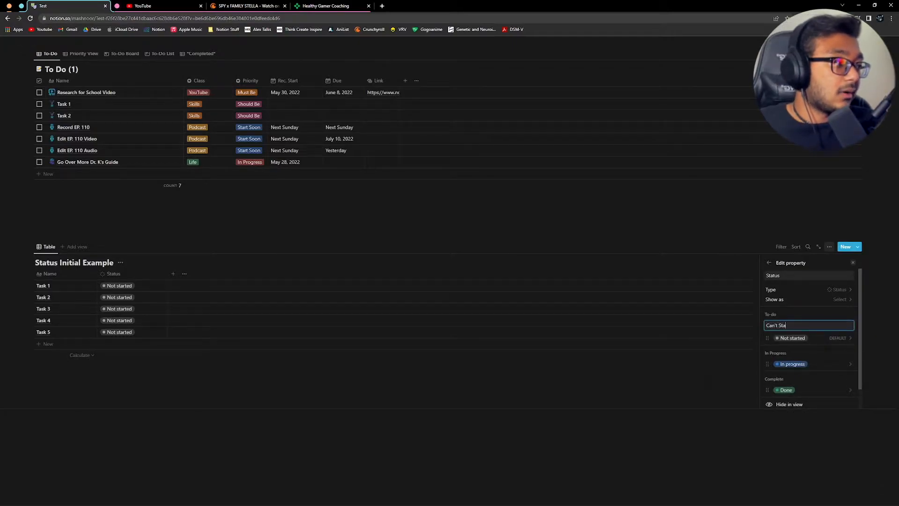
text(rt ye)
key(ctrl+a)
key(BackSpace)
text(Pre)
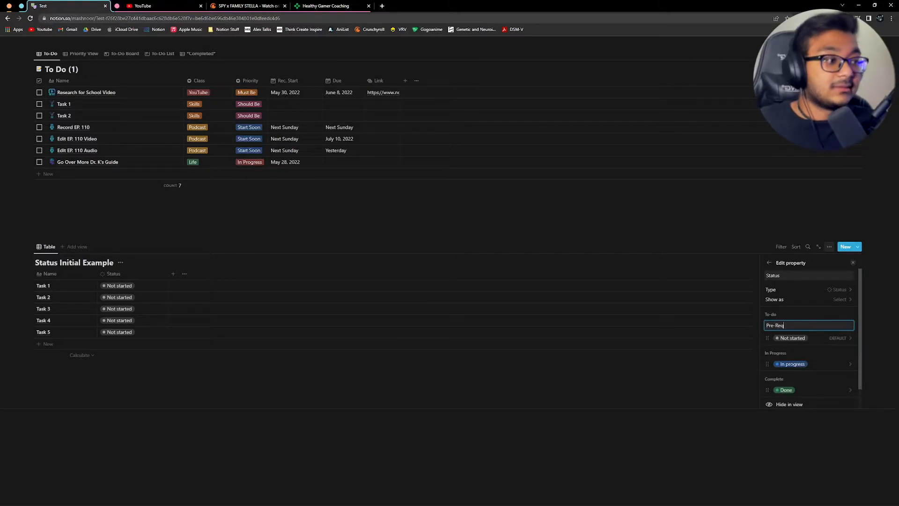
text(-Req)
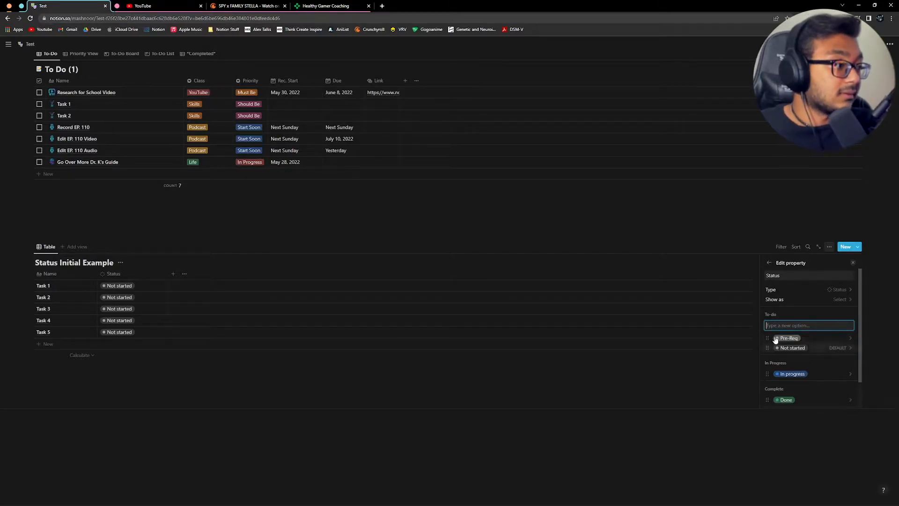
key(Return)
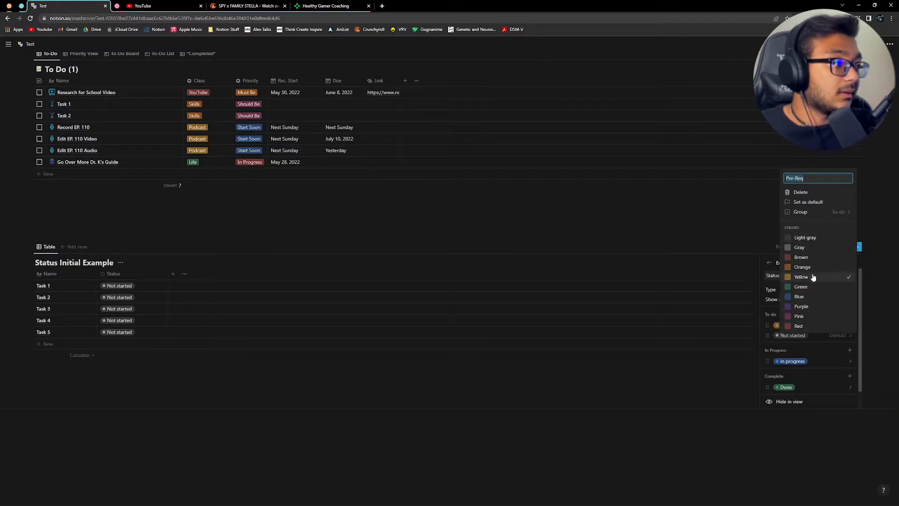
click(804, 360)
Add a Held-Up option to the Status property's In Progress group and colour it orange.
scroll(804, 360, down, 1)
click(849, 330)
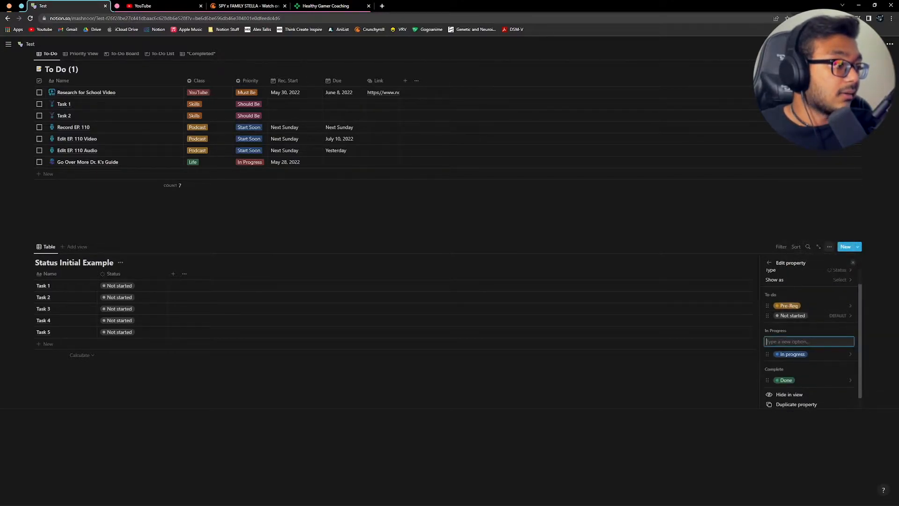
text(Held-Up)
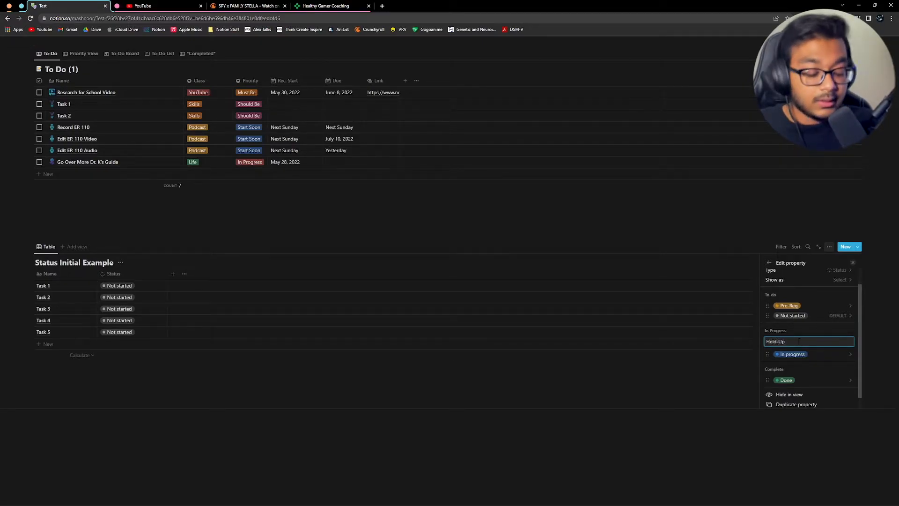
key(Return)
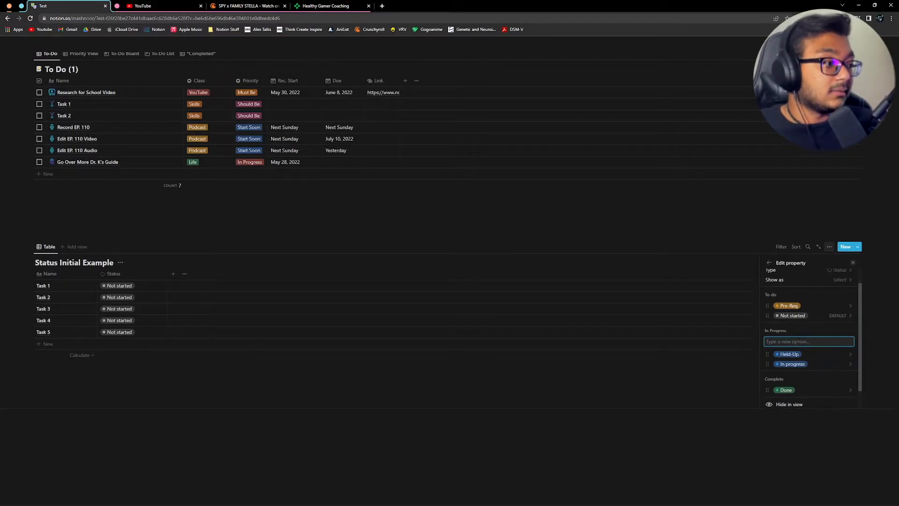
click(814, 358)
click(802, 283)
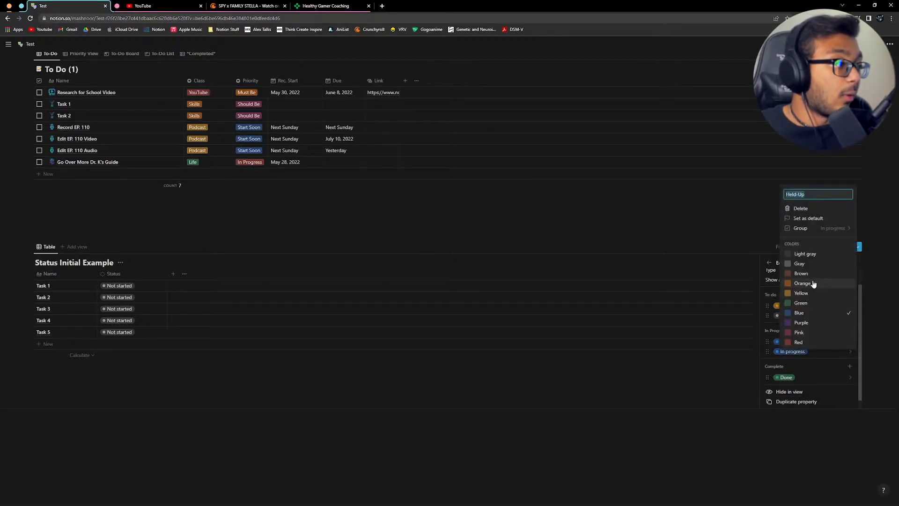
click(805, 358)
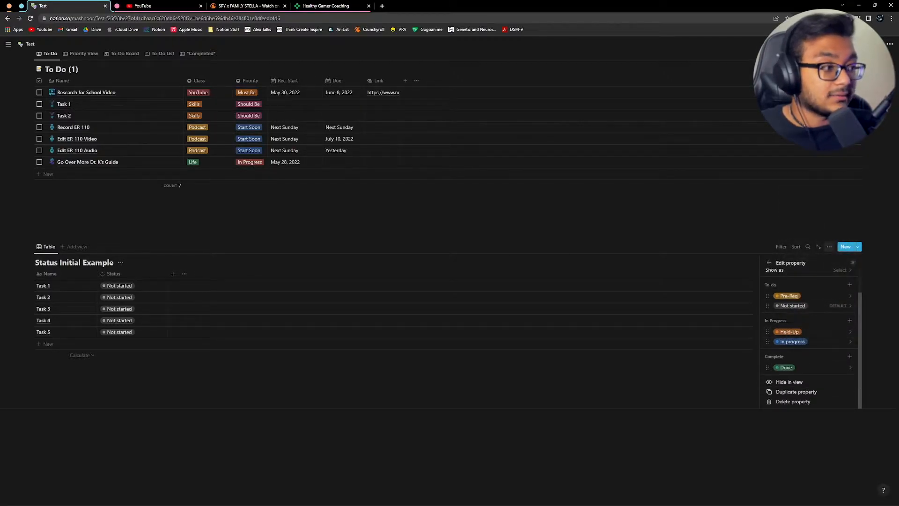
Add a green Ready option to the Status property's Complete group and close the property settings.
click(850, 356)
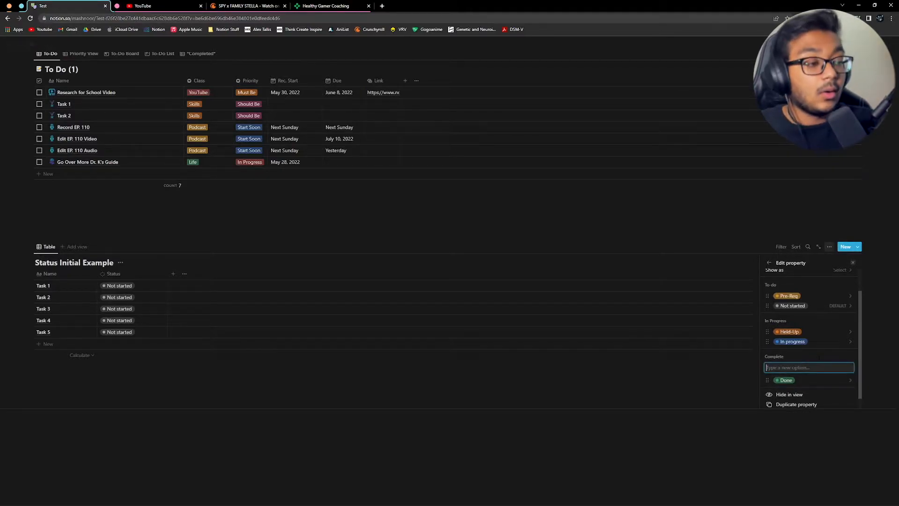
text(Ready)
key(Return)
click(813, 377)
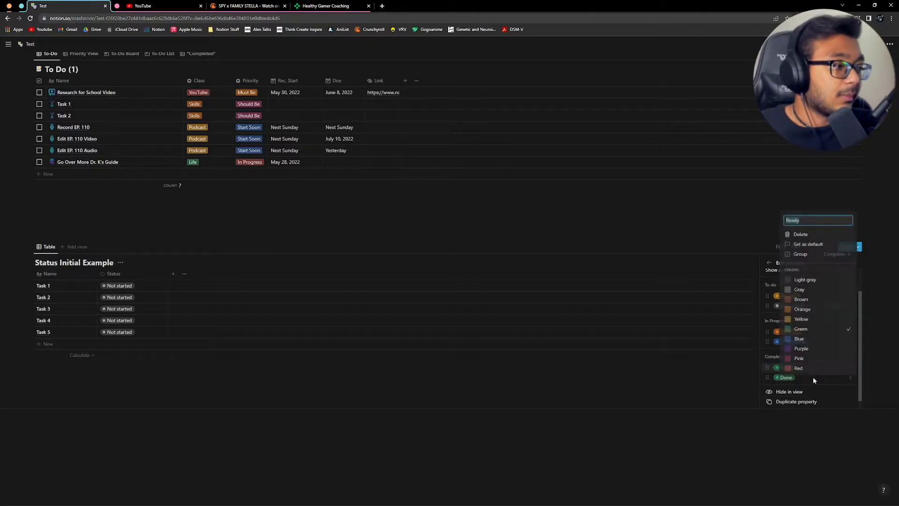
click(768, 365)
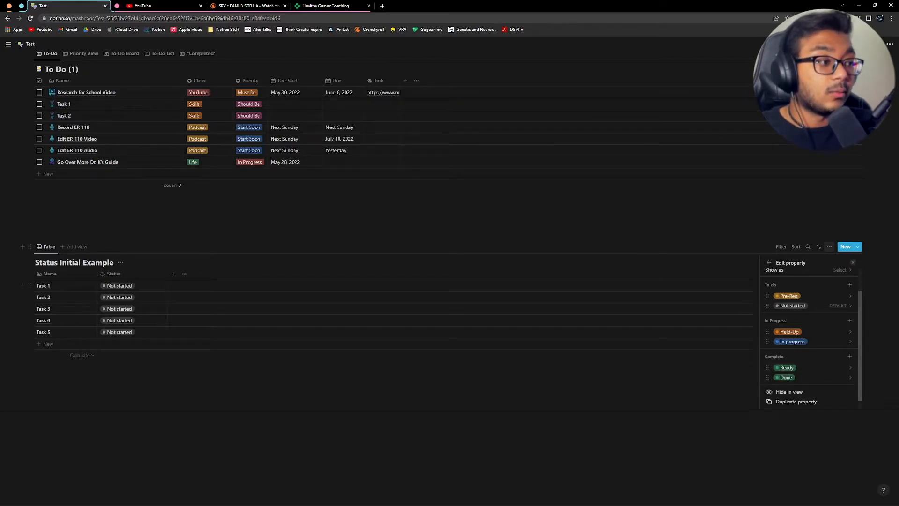
click(154, 393)
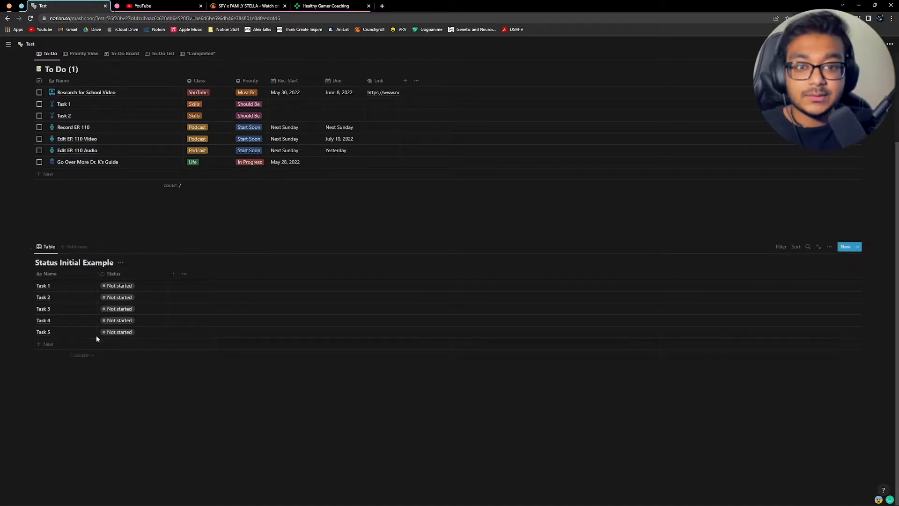
Set the status of Task 1 to Pre-Req, Task 2 to Held-Up, Tasks 3 and 4 to In progress, and Task 5 to Done.
click(130, 286)
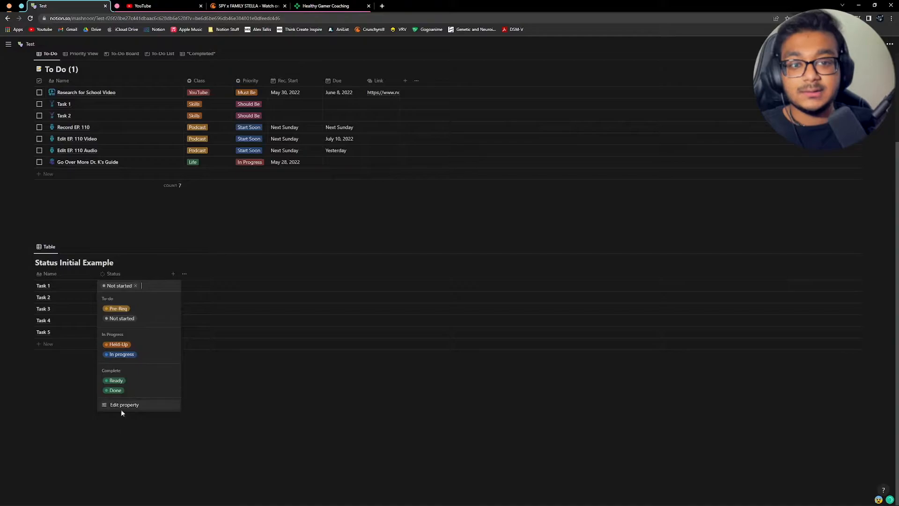
click(123, 308)
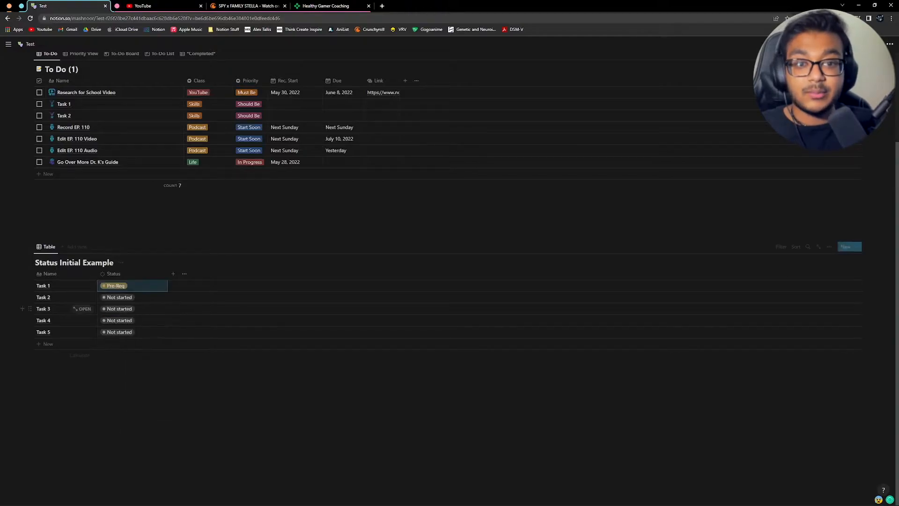
click(154, 297)
click(119, 355)
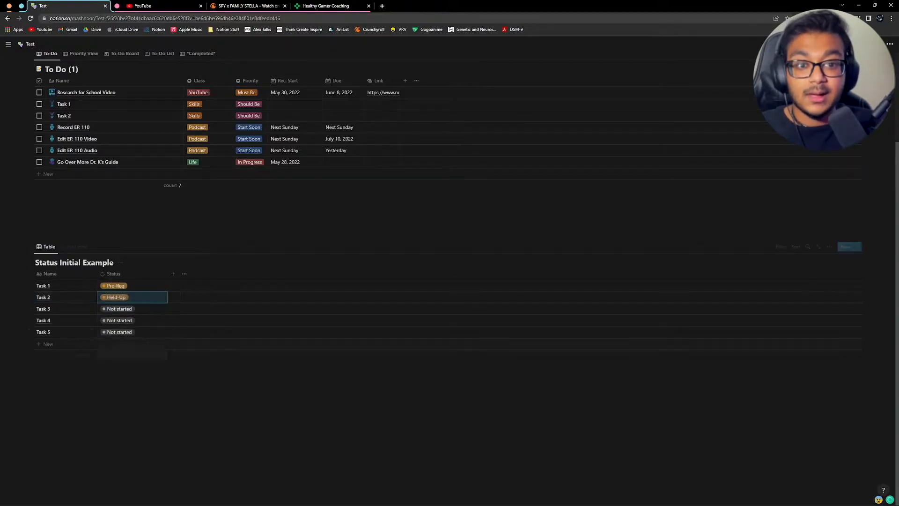
click(149, 310)
click(141, 378)
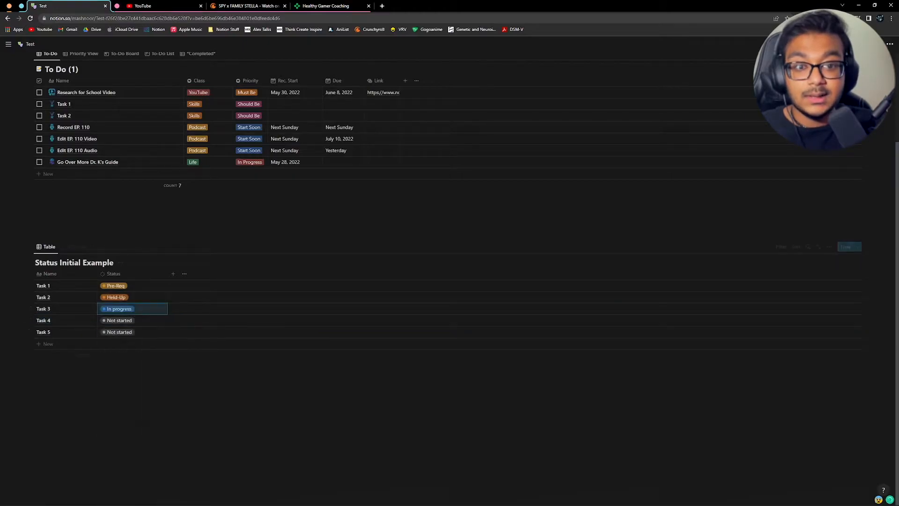
click(135, 321)
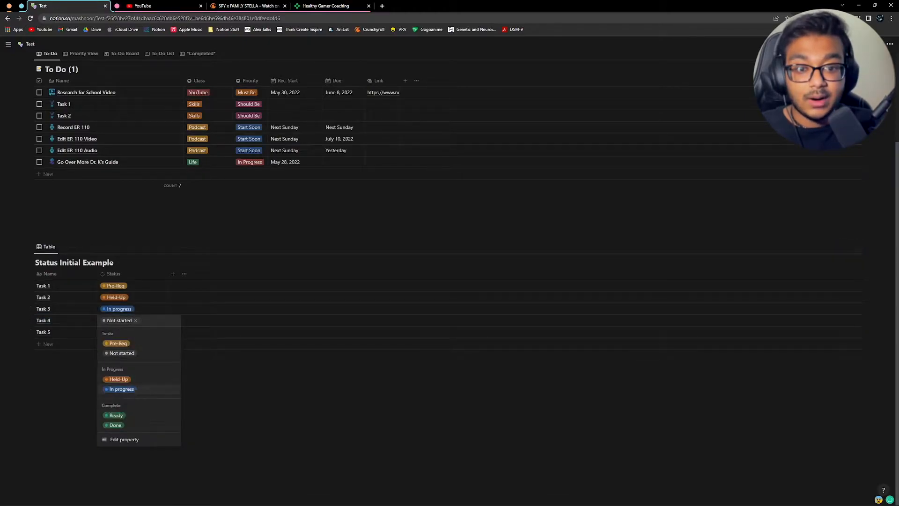
click(123, 389)
click(148, 333)
click(123, 436)
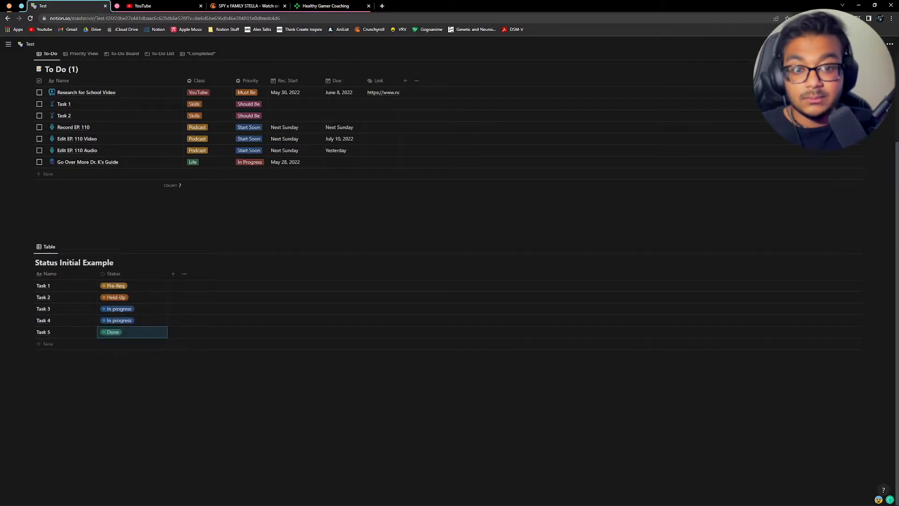
Add a row named Task 6 to the Status Initial Example table with the status Not started.
click(120, 345)
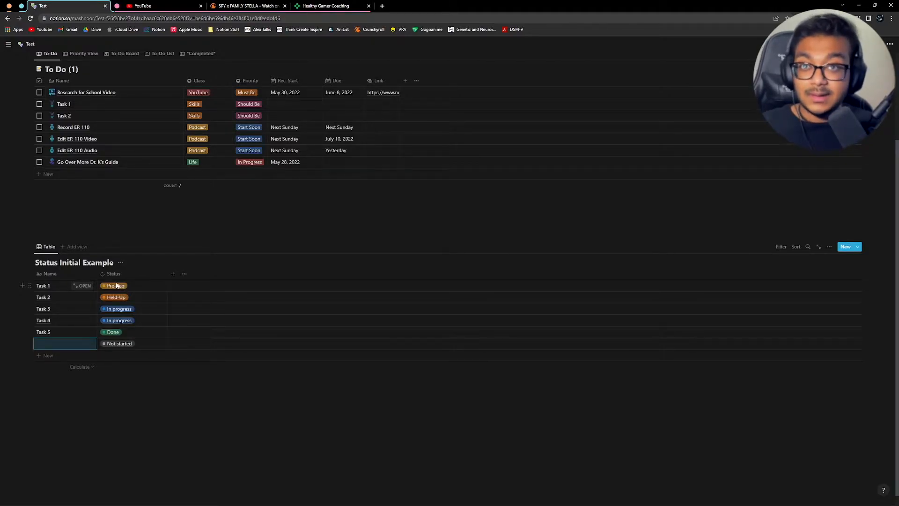
click(131, 346)
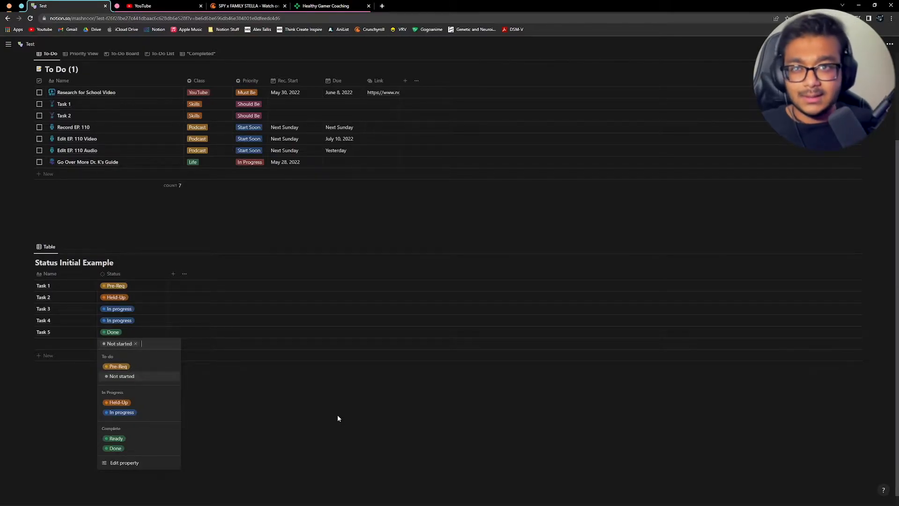
click(121, 376)
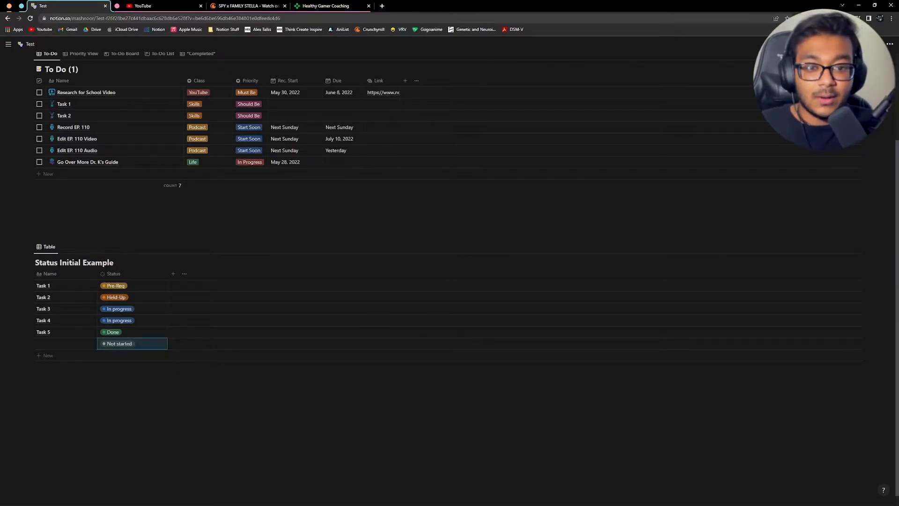
click(63, 343)
text(Task 6)
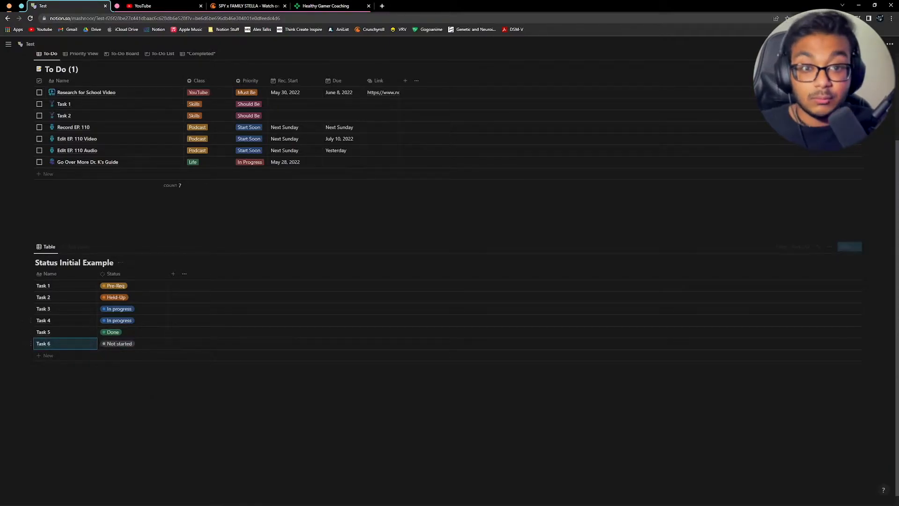
scroll(95, 349, up, 2)
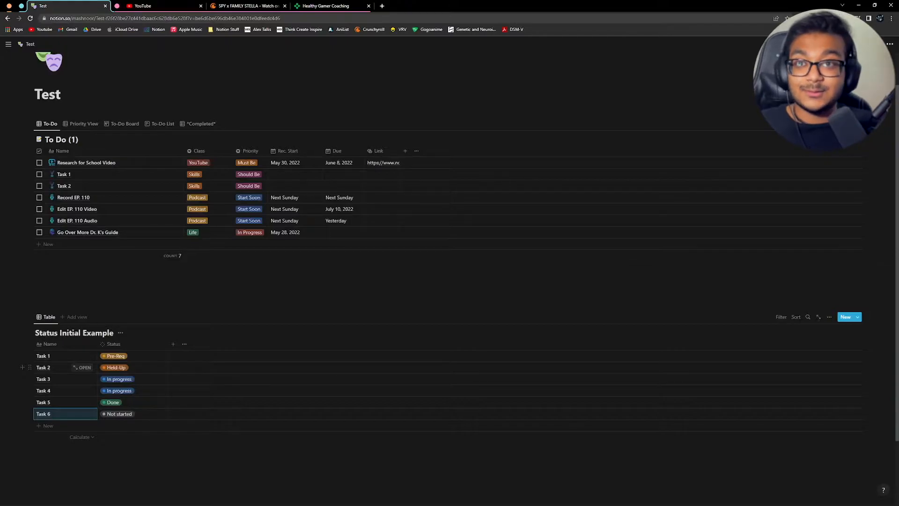
scroll(448, 394, up, 1)
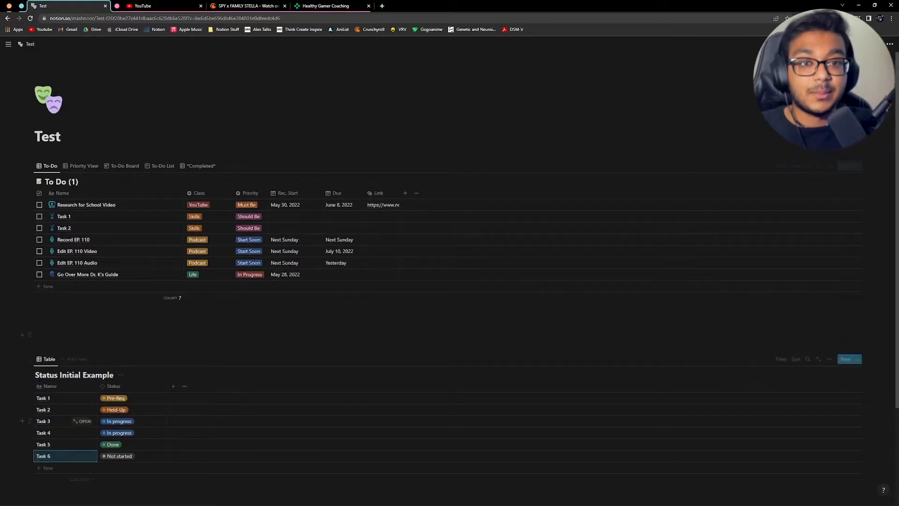
drag(877, 277, 171, 203)
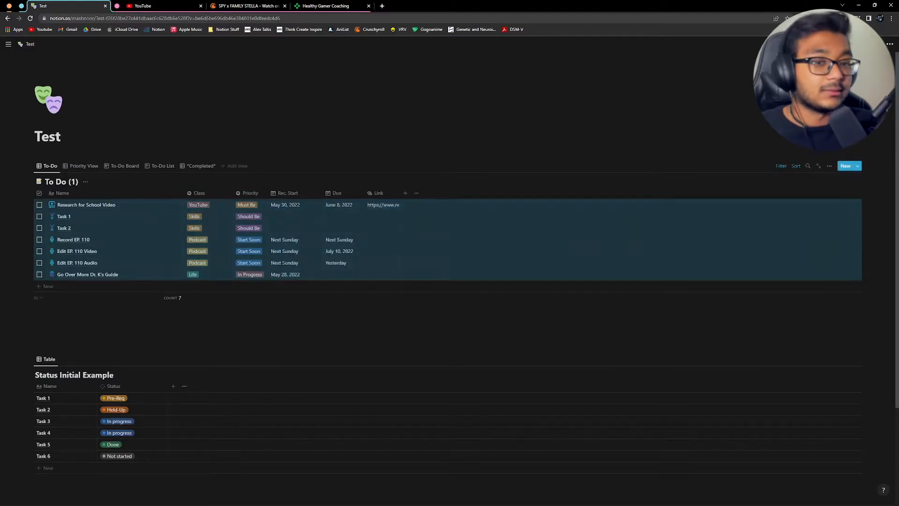
click(202, 323)
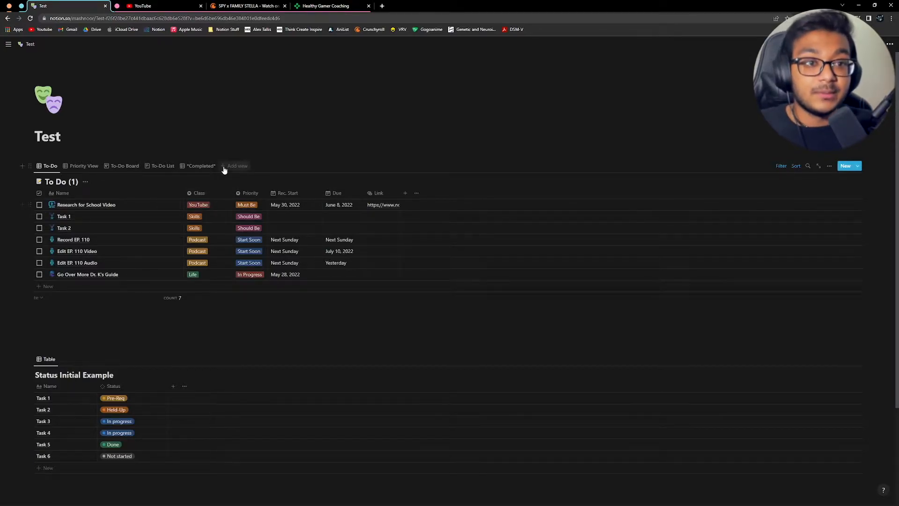
click(248, 193)
click(518, 371)
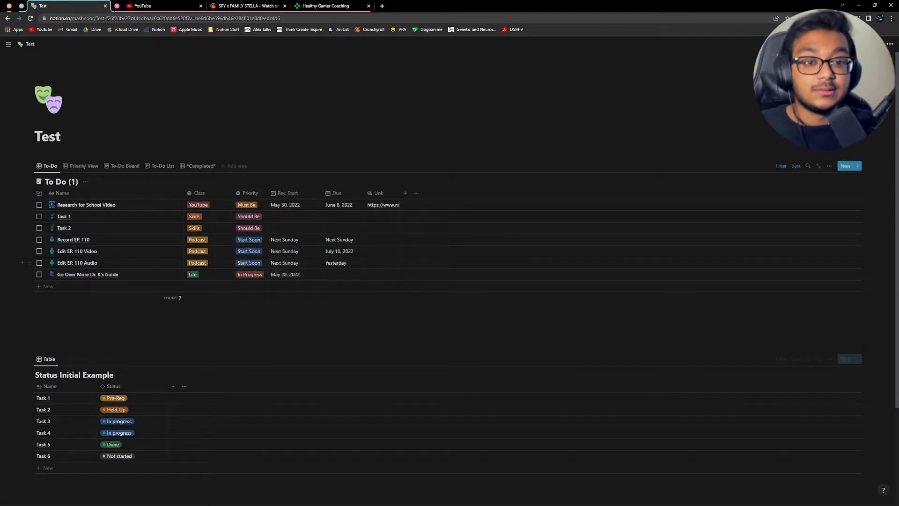
Add a property named Status with the Status type to the To Do database.
click(405, 193)
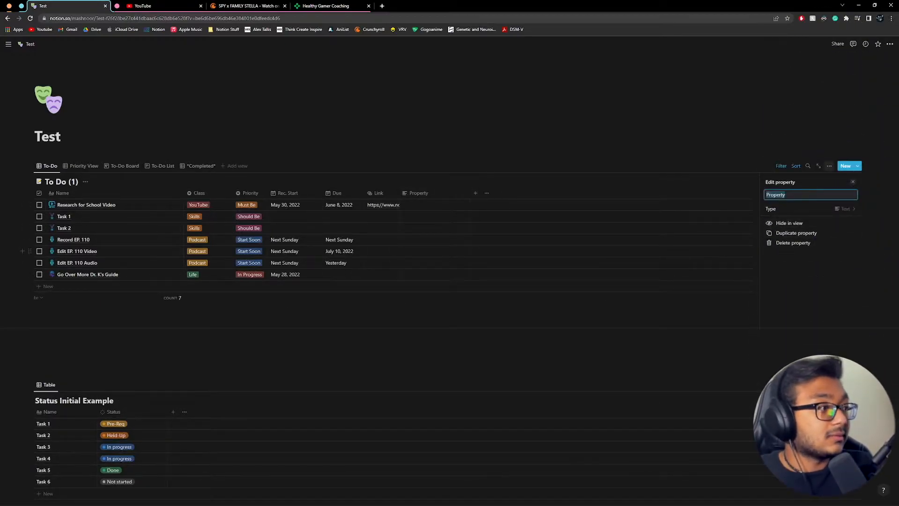
text(Status)
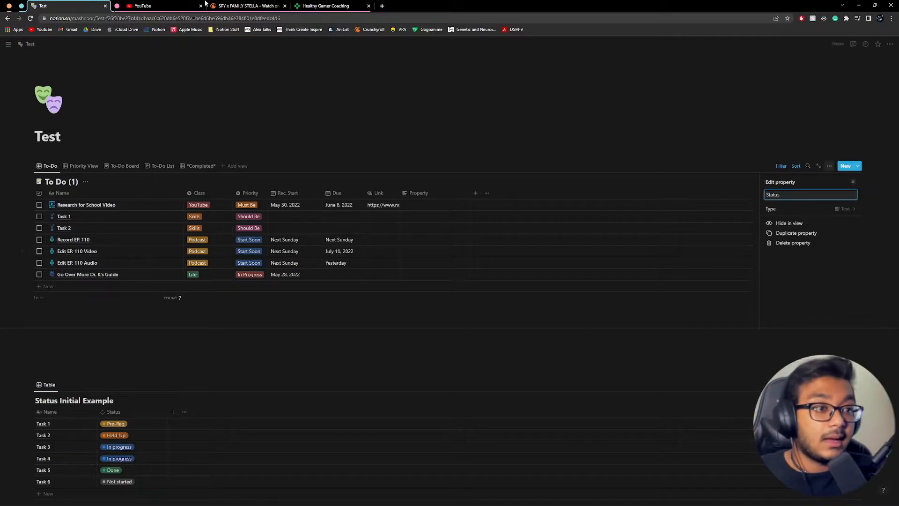
click(789, 210)
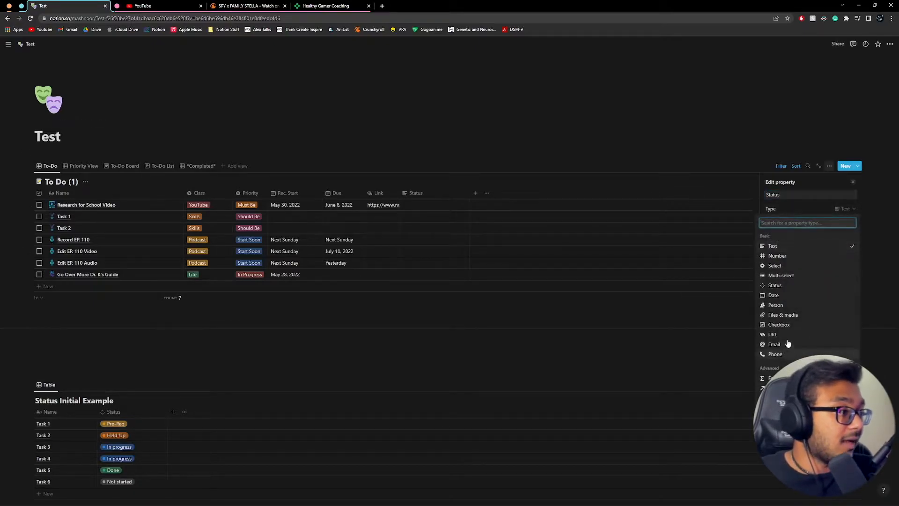
click(790, 285)
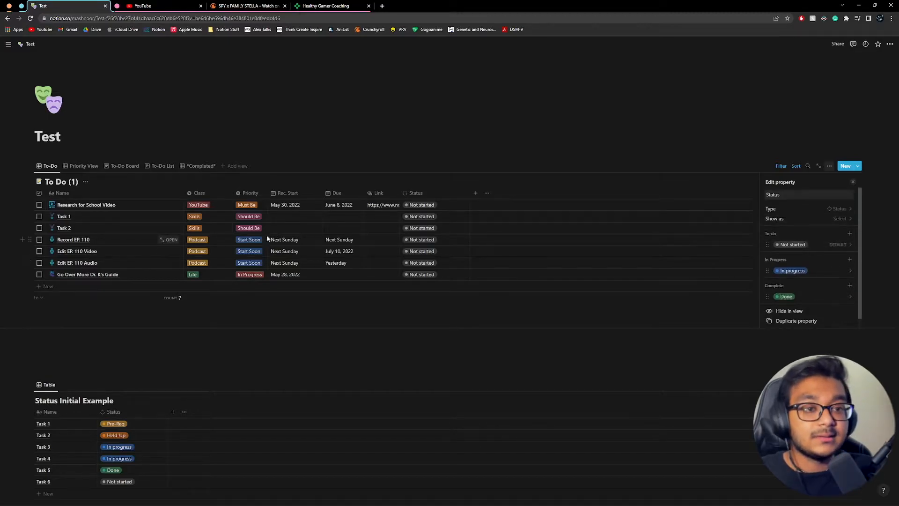
Examine the Priority options, the groups in the Priority View, and the Status options offered for Research for School Video in the To-Do view.
click(247, 204)
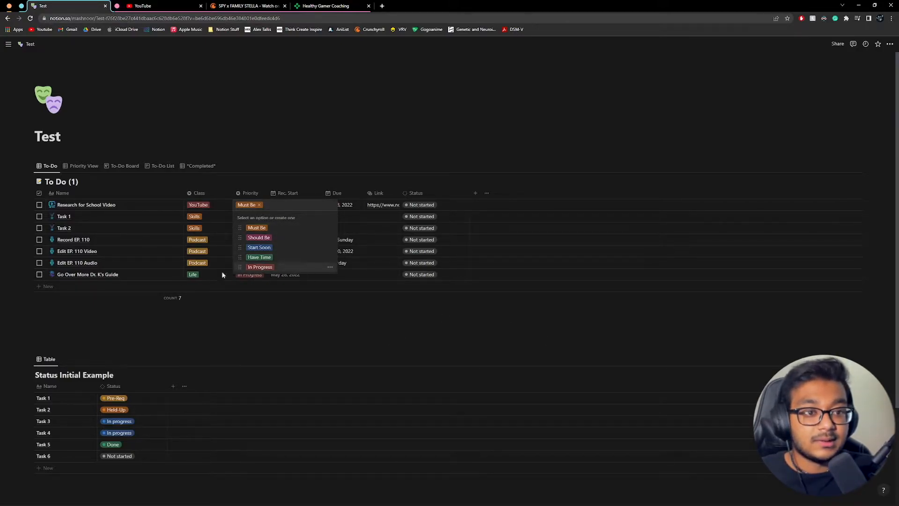
key(Escape)
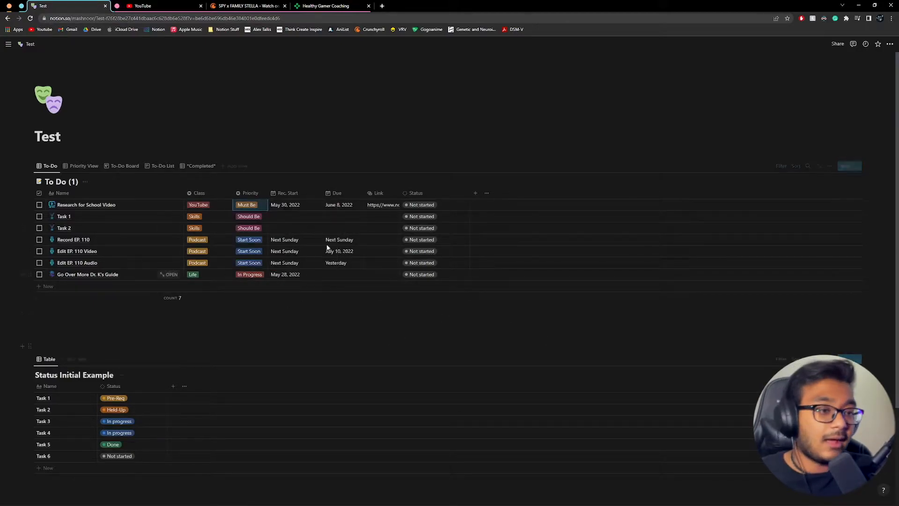
click(83, 169)
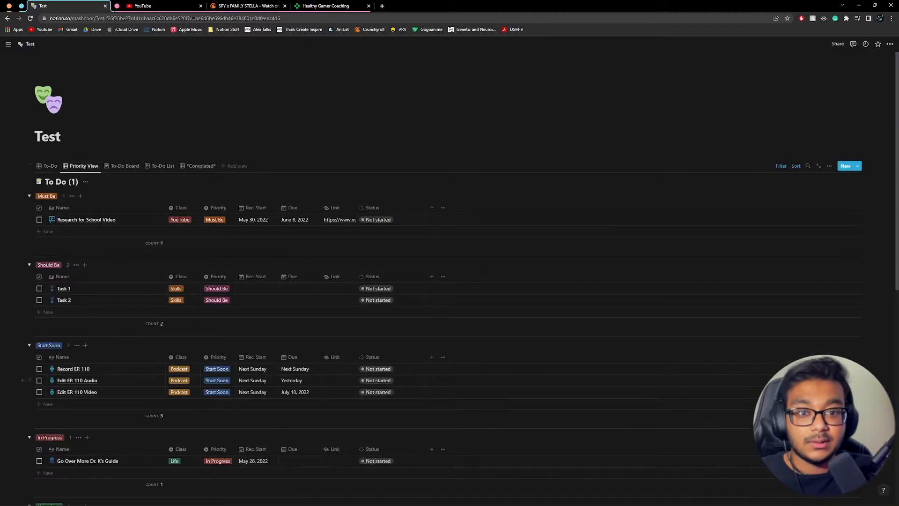
scroll(255, 347, down, 3)
scroll(255, 347, up, 2)
click(50, 160)
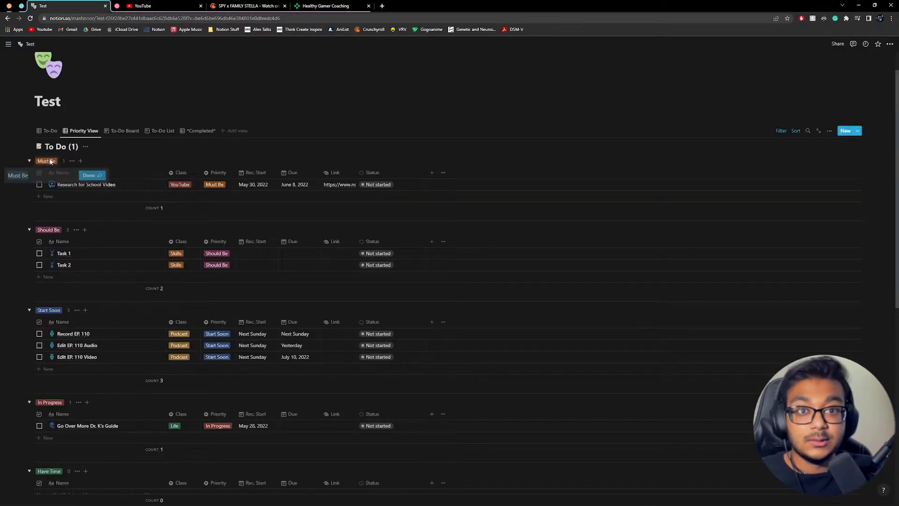
click(158, 160)
click(48, 130)
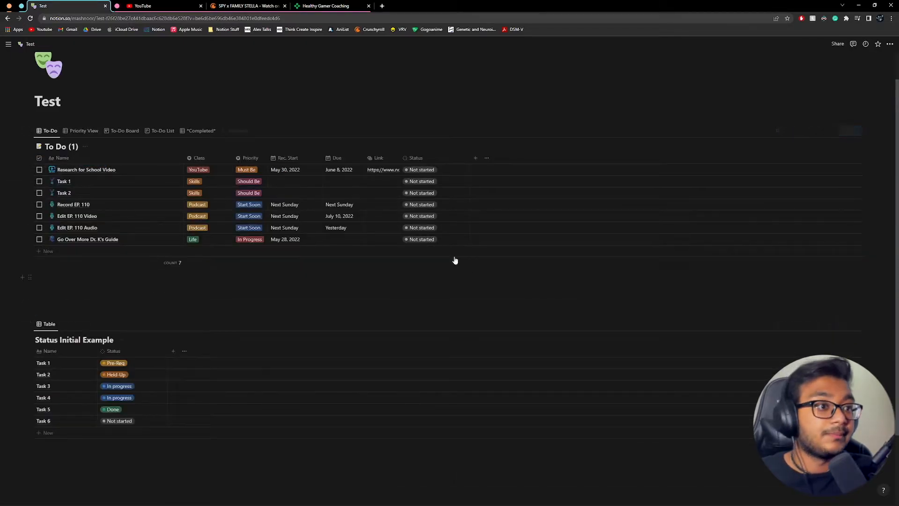
click(463, 170)
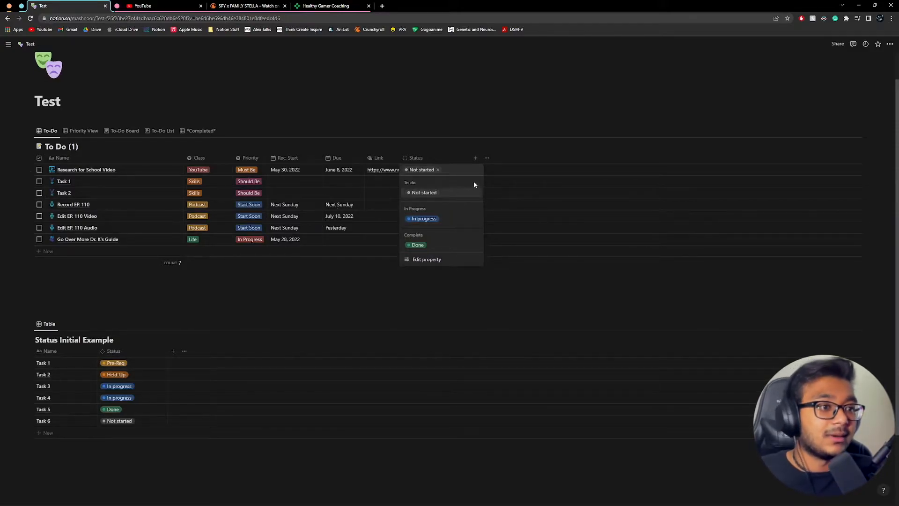
key(Escape)
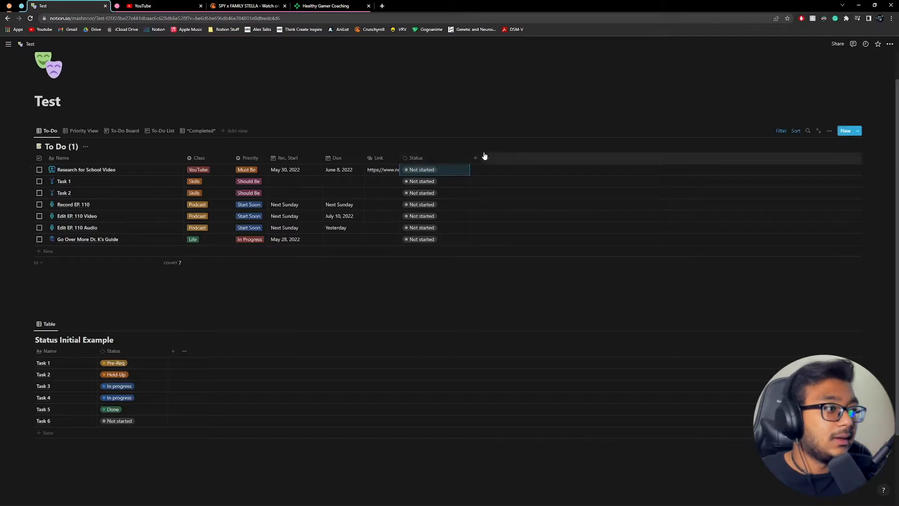
Add a Must Be option to the To-do group of the To Do database's Status property.
click(828, 130)
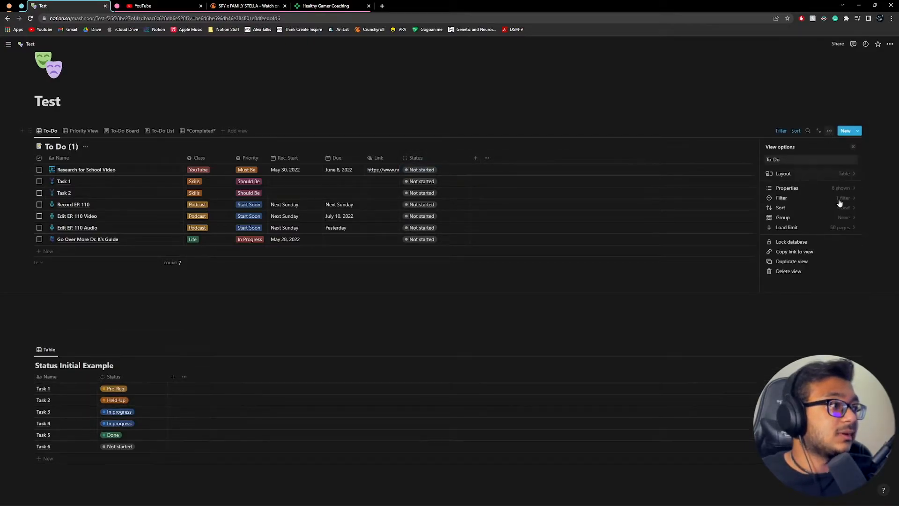
click(827, 190)
click(805, 254)
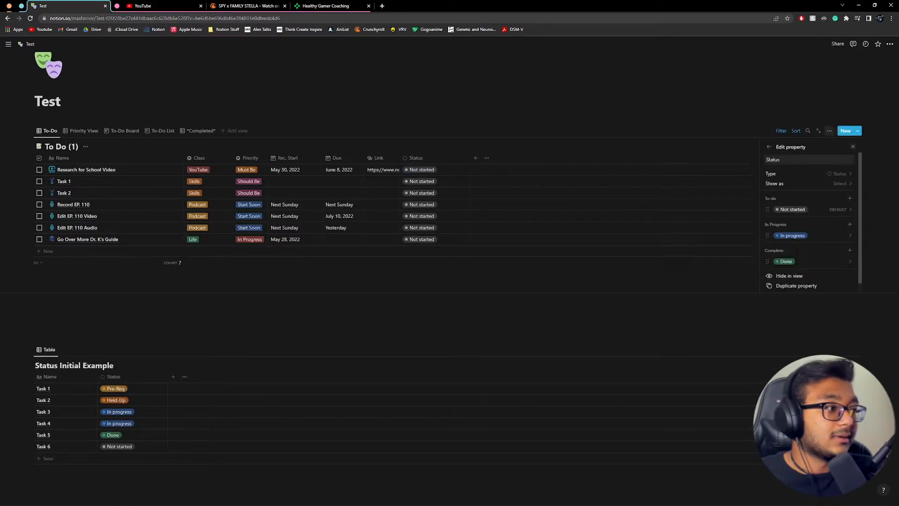
click(849, 189)
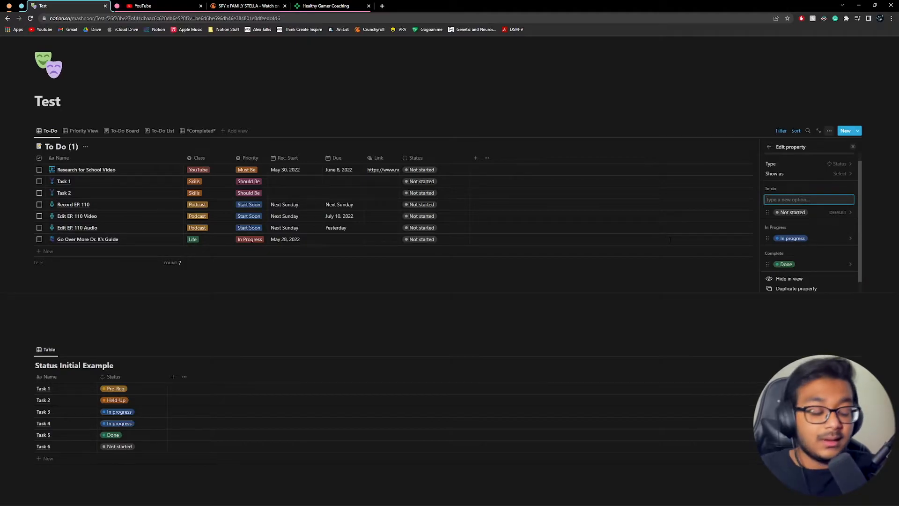
text(Must Be)
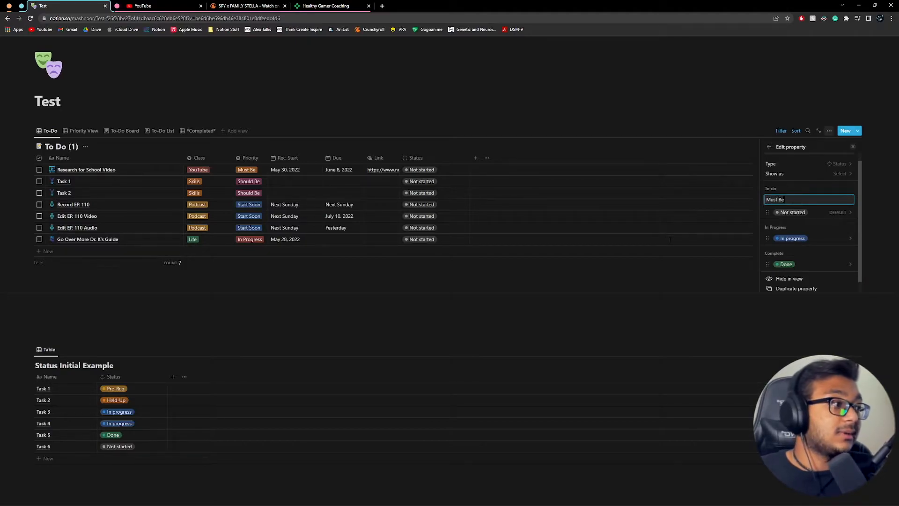
key(Return)
Add Should Be and Start Soon options to the Status property's To-do group and close the property settings.
text(Should)
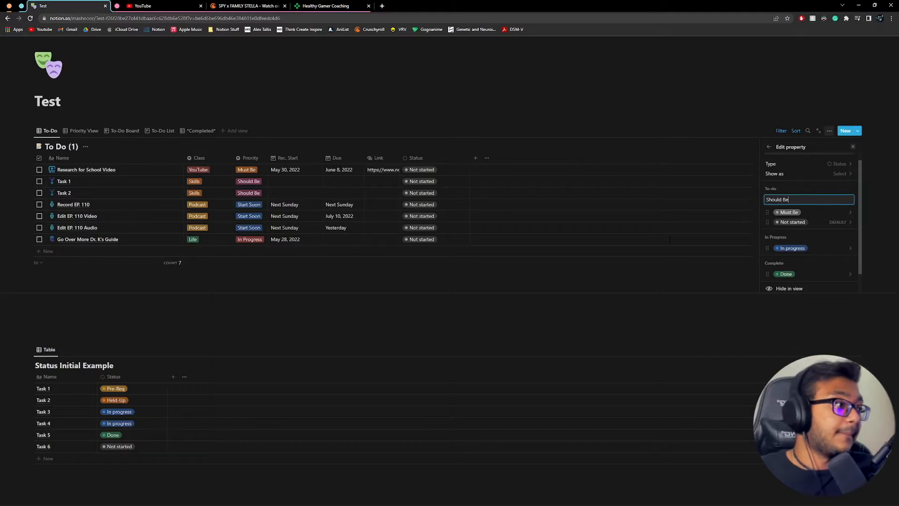
text( Be)
key(Return)
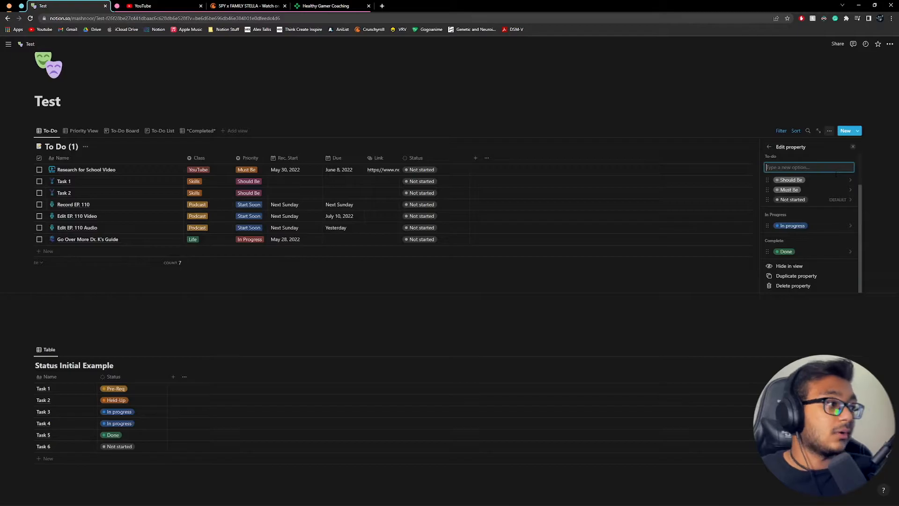
text(Star)
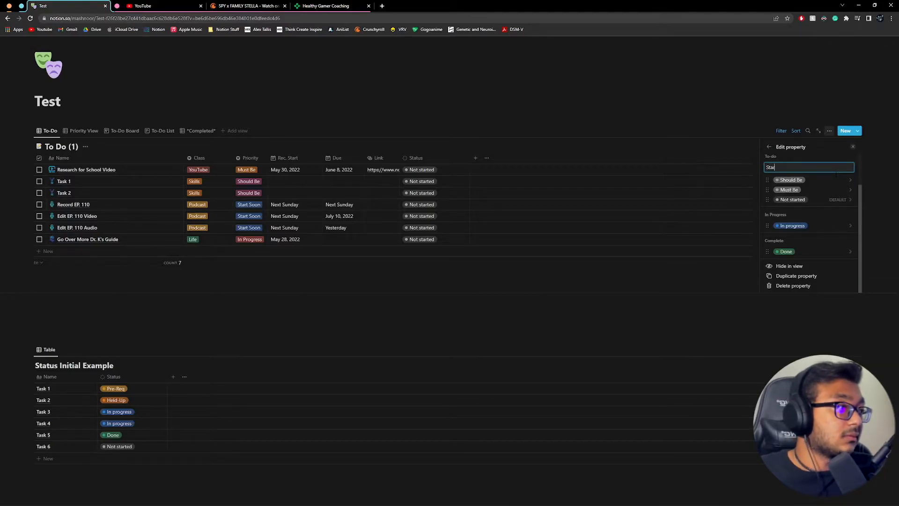
text(t Soon)
key(Return)
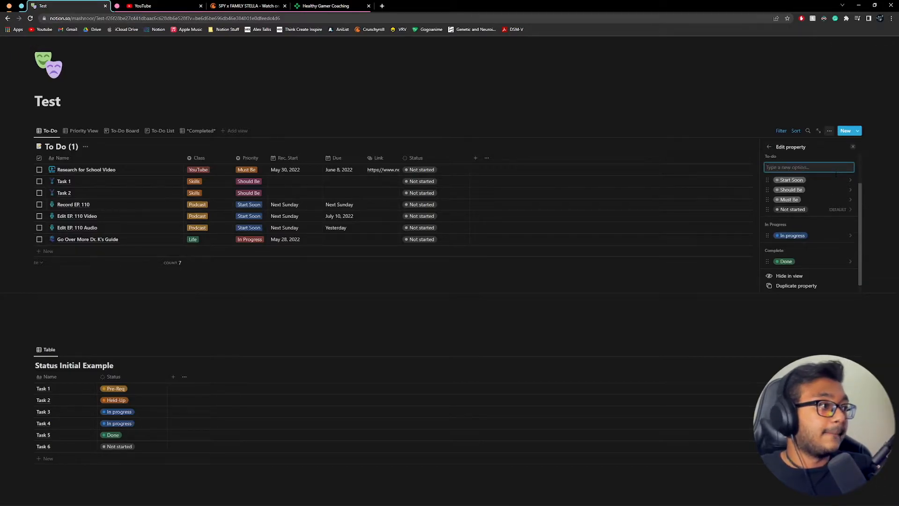
key(Escape)
Keep Research for School Video as Not started and move the Status property between Class and Priority in the To-Do view.
click(449, 205)
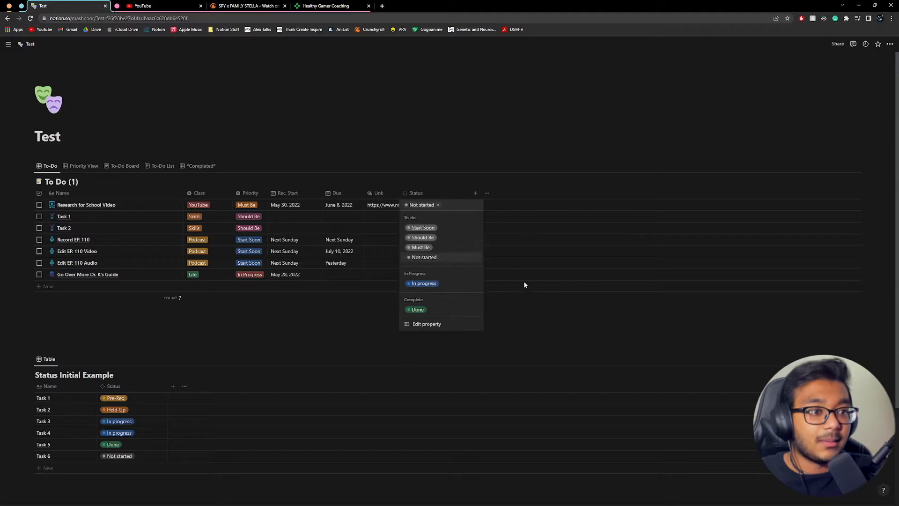
click(452, 258)
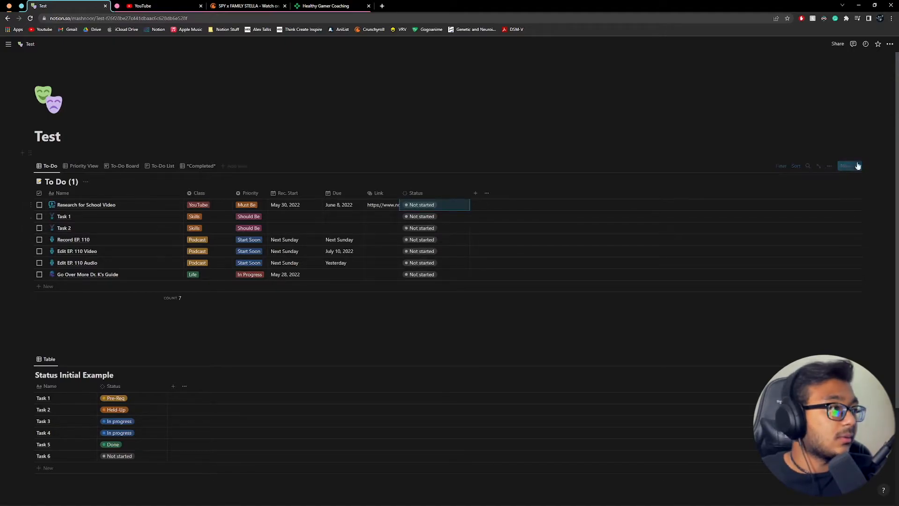
click(829, 167)
click(807, 223)
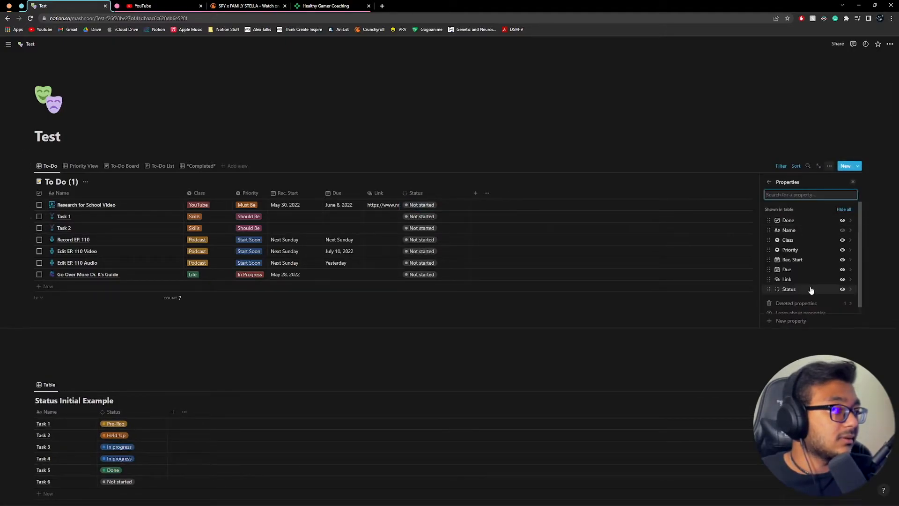
drag(769, 291, 775, 255)
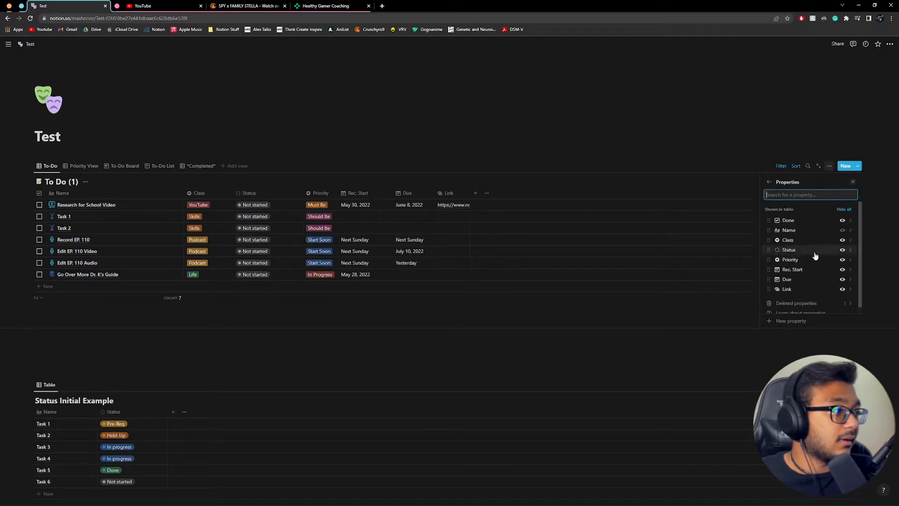
Colour the Status property's Start Soon option purple.
click(814, 255)
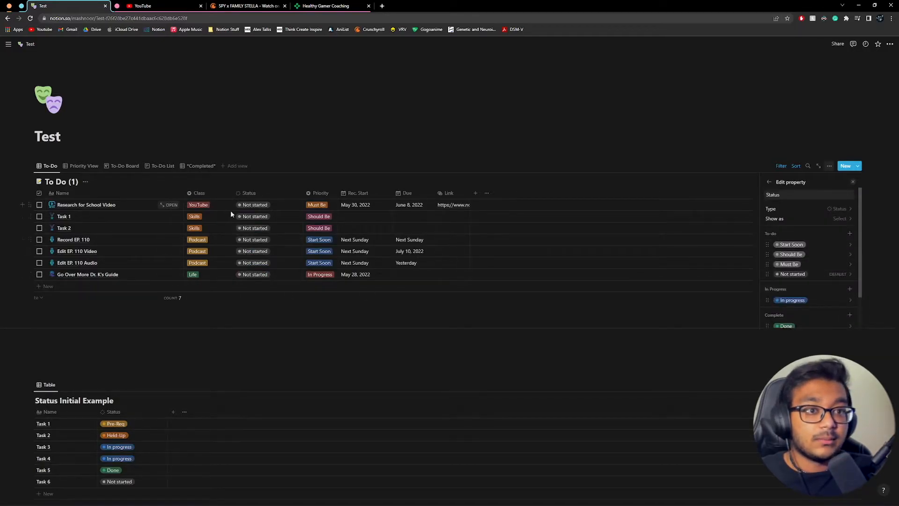
scroll(821, 242, down, 1)
click(820, 214)
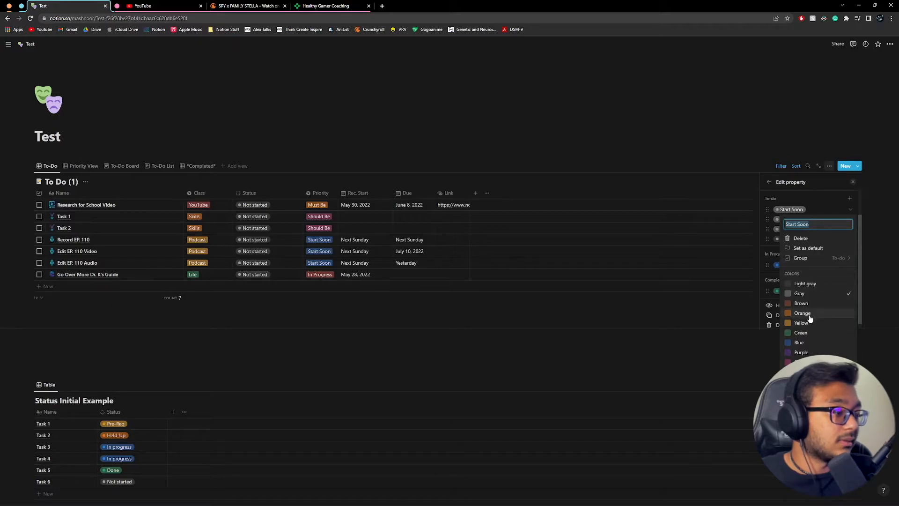
click(803, 362)
click(807, 352)
click(799, 210)
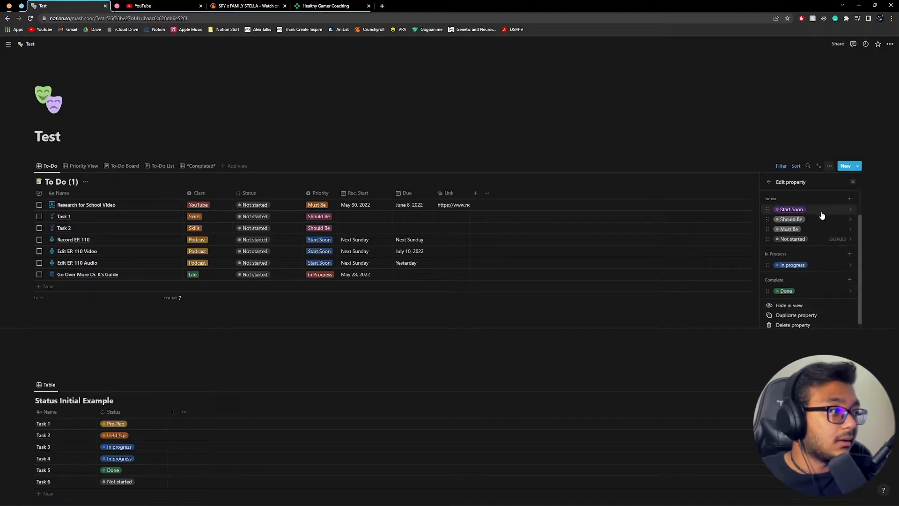
Colour the Status property's Should Be option yellow and its Must Be option red.
click(820, 219)
click(822, 335)
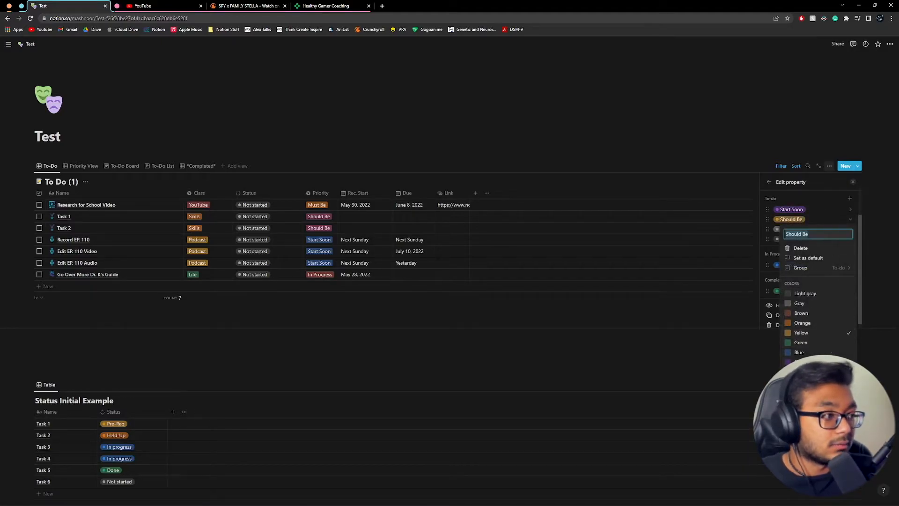
click(822, 210)
click(815, 229)
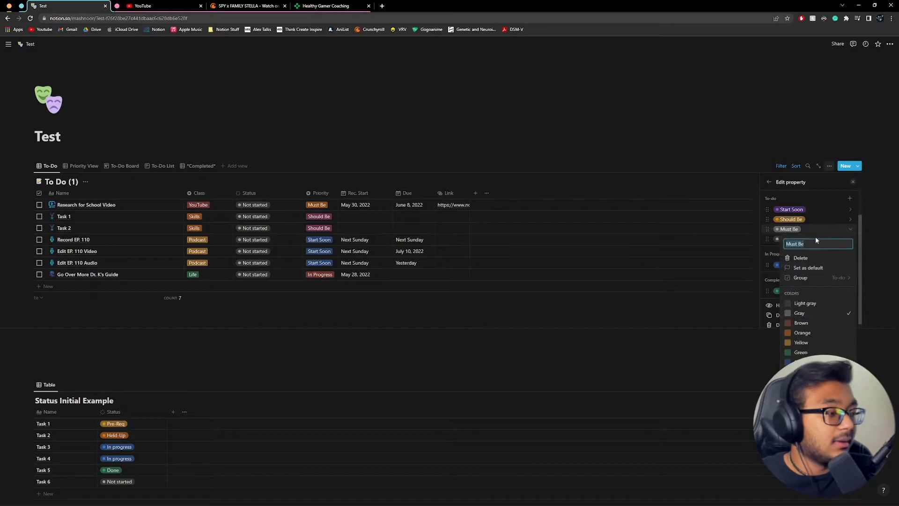
click(809, 334)
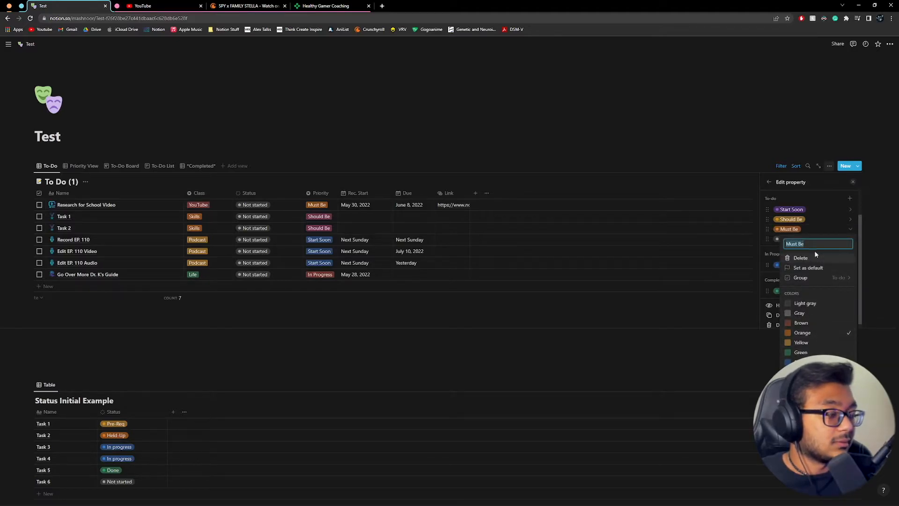
click(813, 392)
click(819, 221)
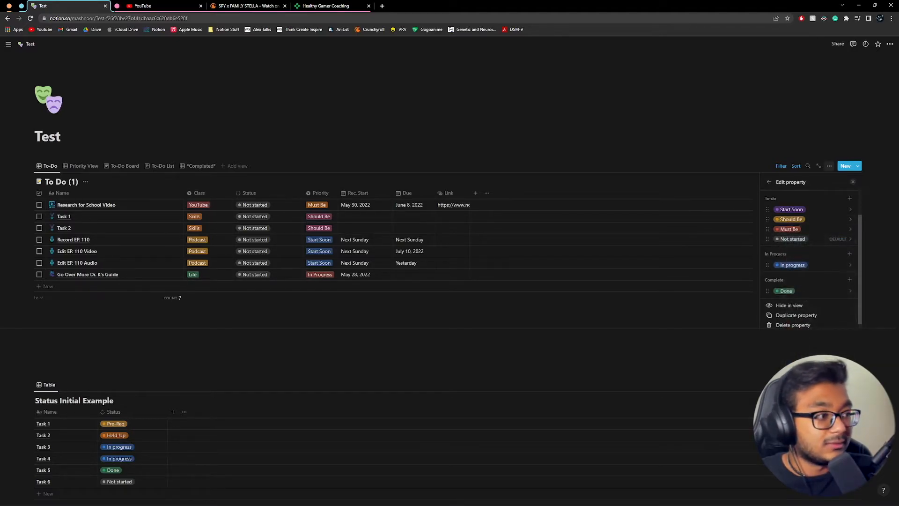
Colour the In progress option of the To Do database's Status property orange.
click(822, 267)
click(814, 368)
click(856, 229)
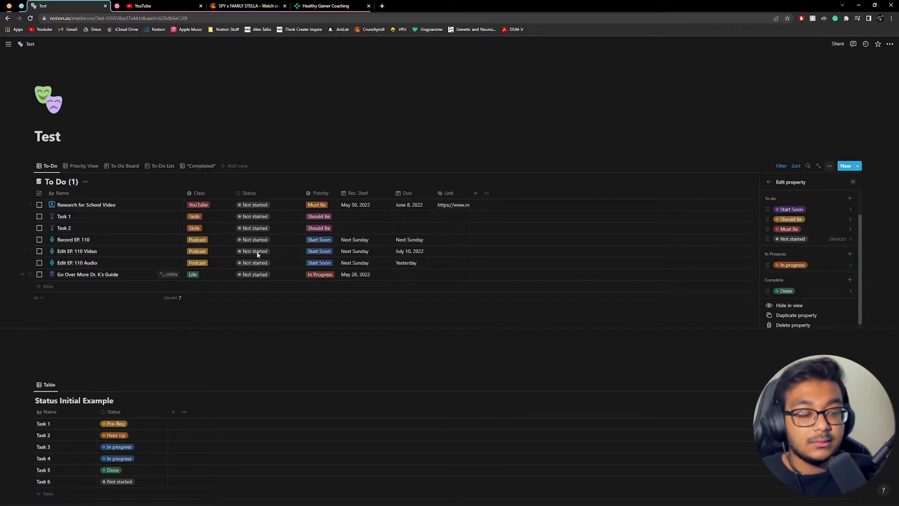
Make Should Be the default option of the Status property and accept the change for existing pages.
click(829, 225)
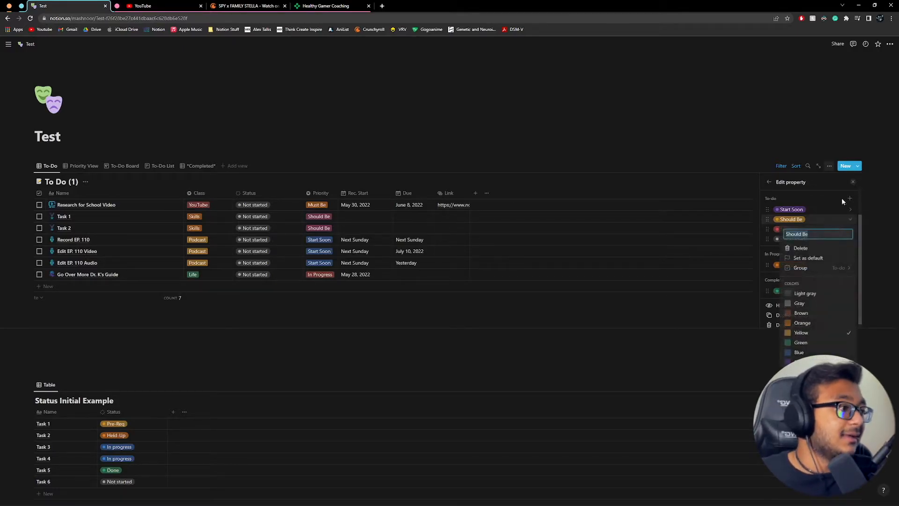
click(824, 220)
click(824, 220)
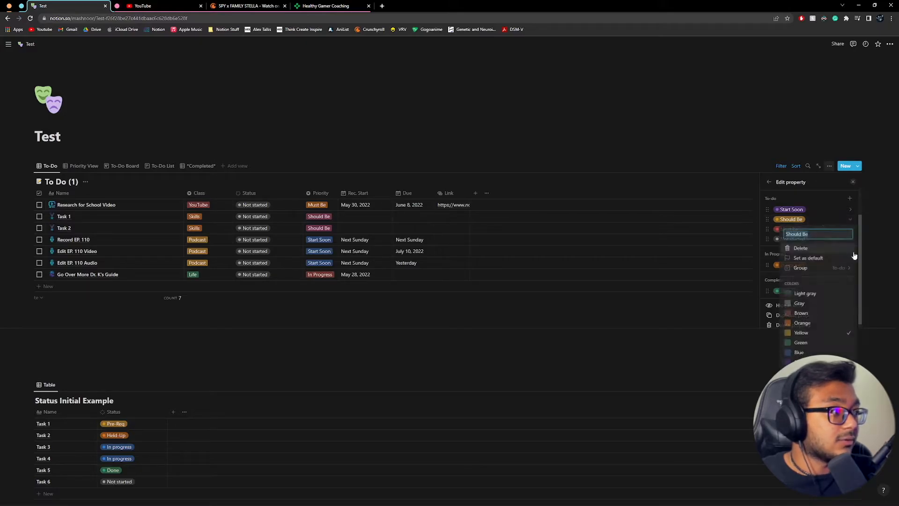
click(812, 261)
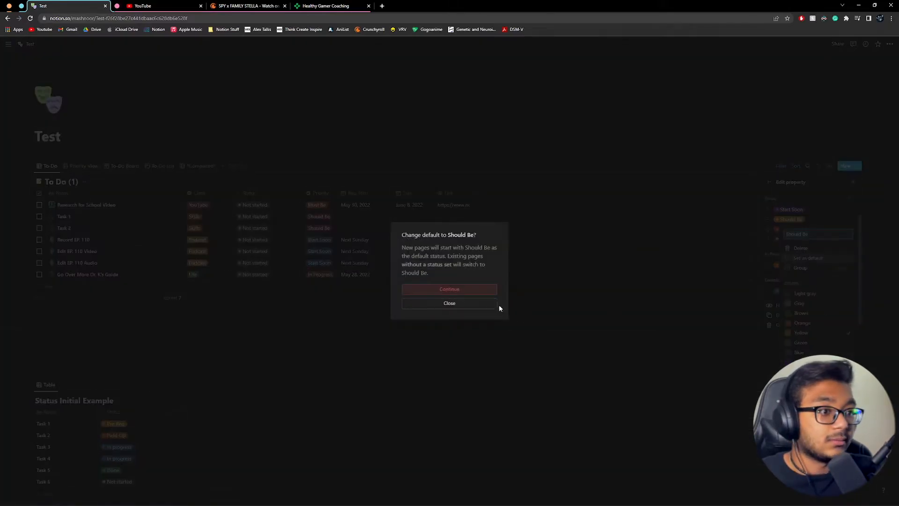
click(452, 290)
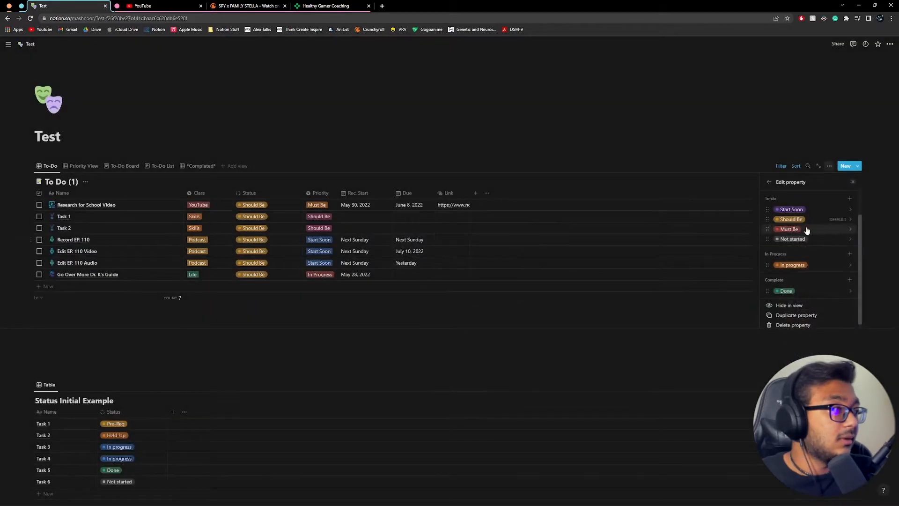
Add a blank page to the To Do table and undo the addition.
click(48, 286)
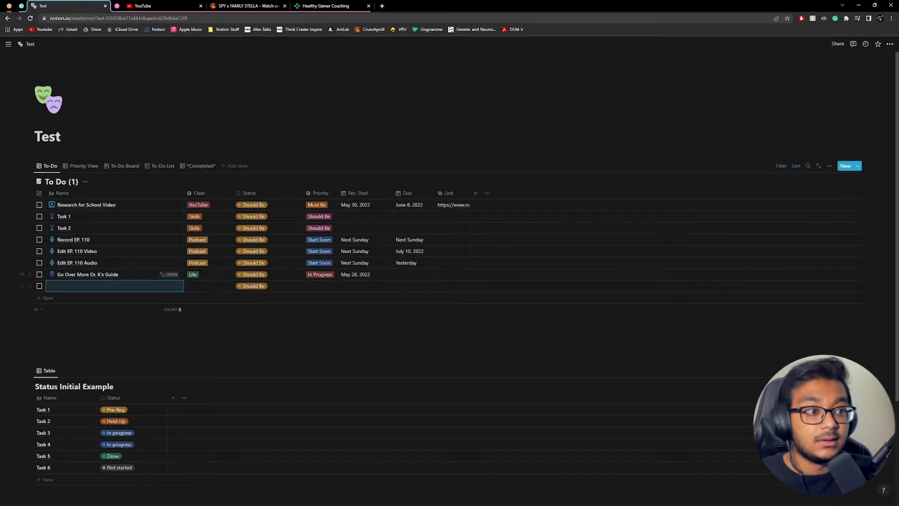
key(Escape)
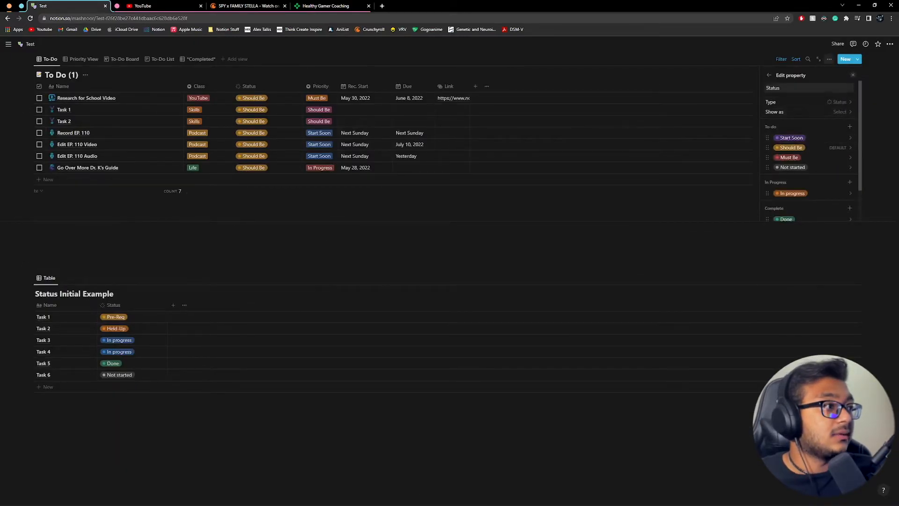
click(299, 131)
key(Escape)
Show the To Do database's Status property as a checkbox and tick it for Research for School Video.
click(262, 98)
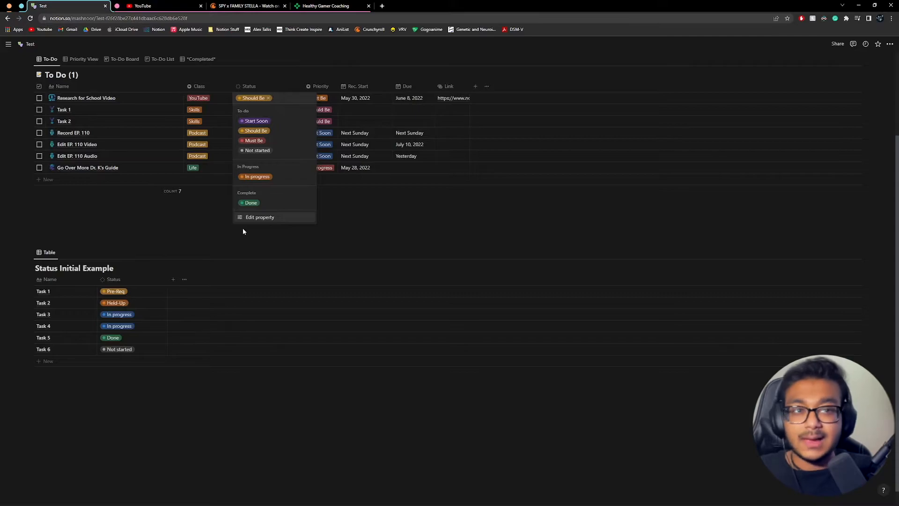
click(242, 89)
click(242, 89)
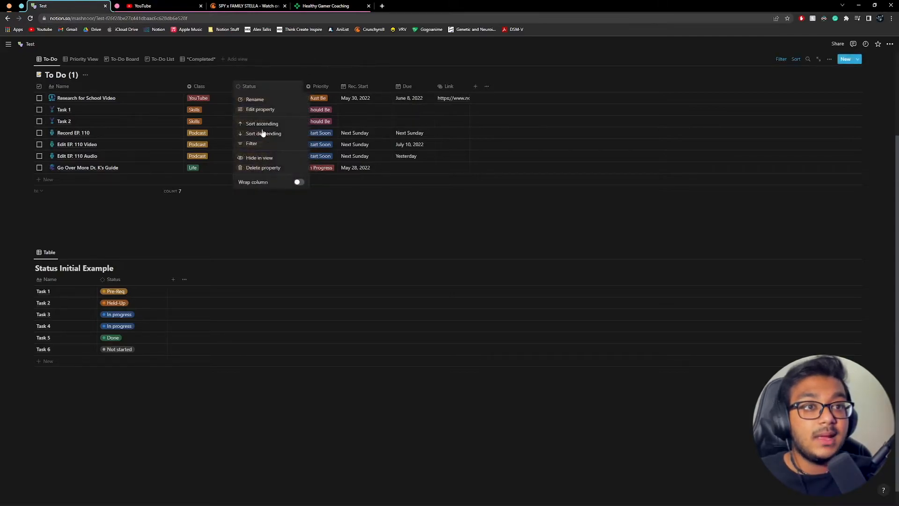
click(268, 110)
click(838, 112)
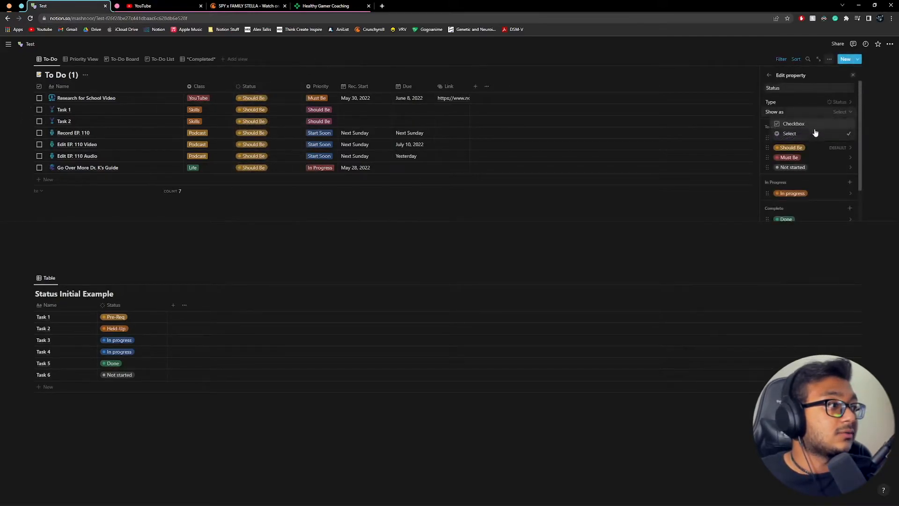
click(793, 132)
key(Escape)
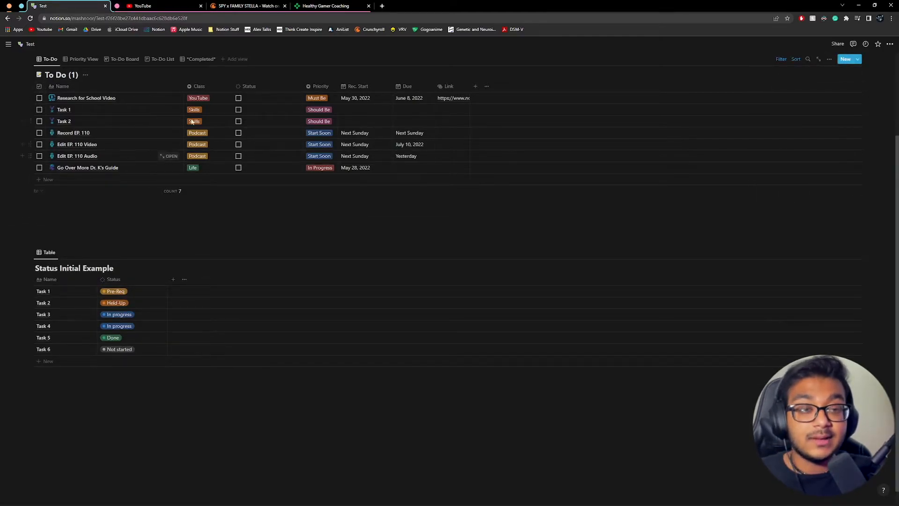
click(238, 98)
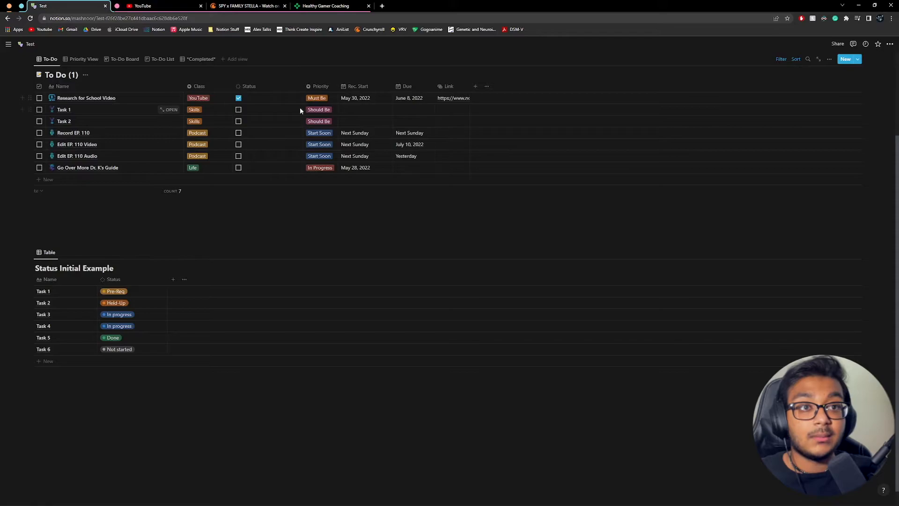
Set the To Do database's Status property to show as Select again.
right_click(265, 97)
click(267, 89)
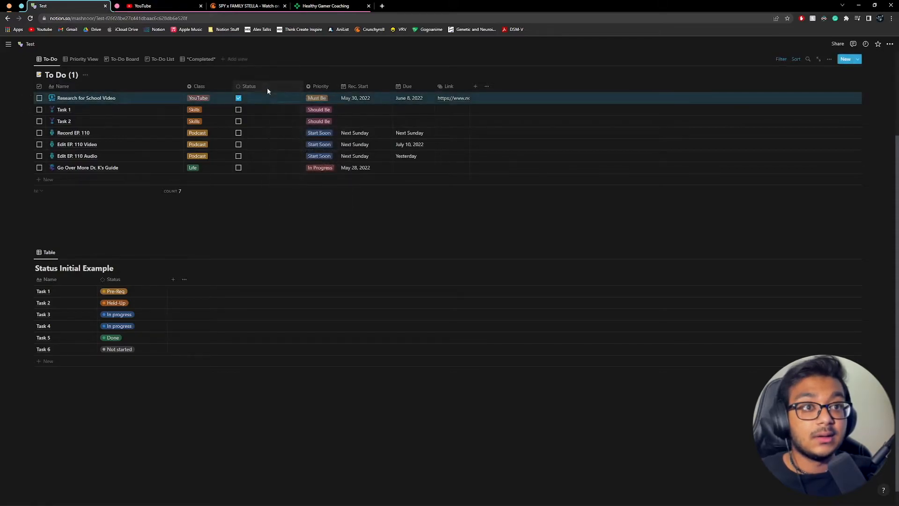
click(267, 88)
click(271, 110)
click(814, 112)
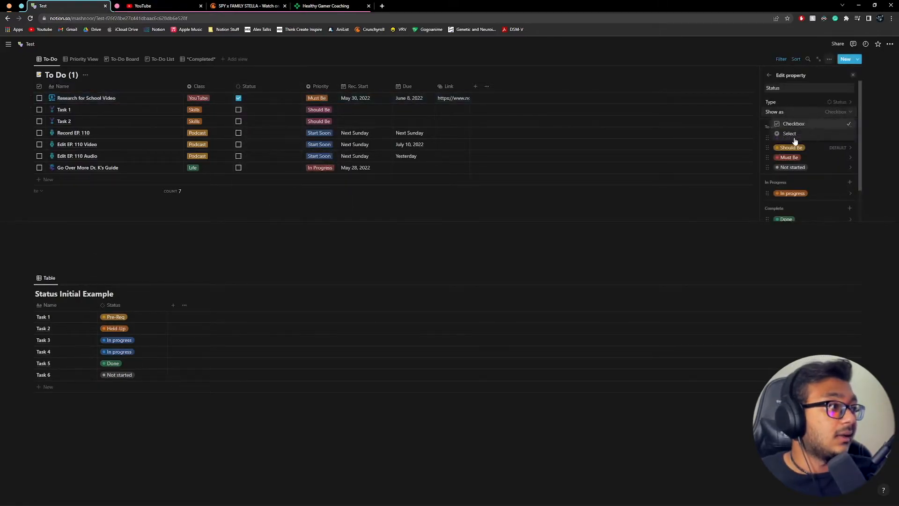
click(794, 138)
click(299, 193)
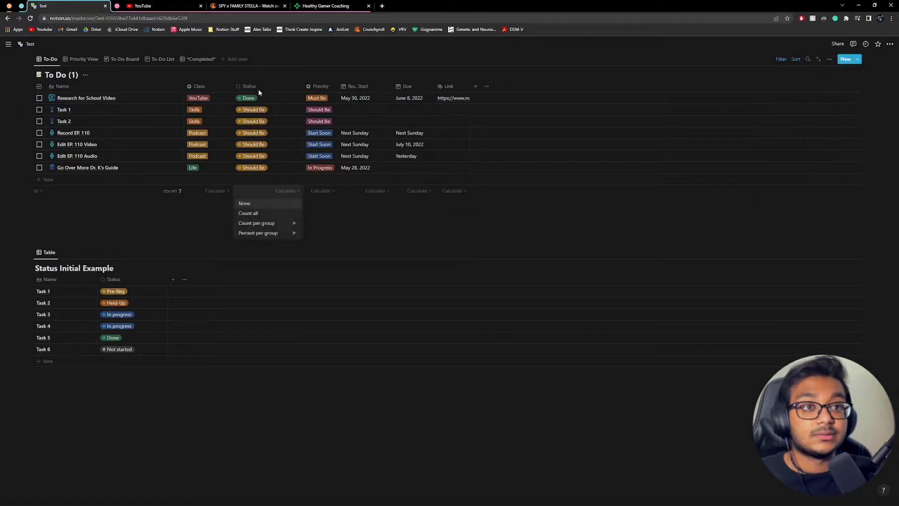
click(399, 230)
Review the status options for Research for School Video and the Status property's settings.
click(260, 98)
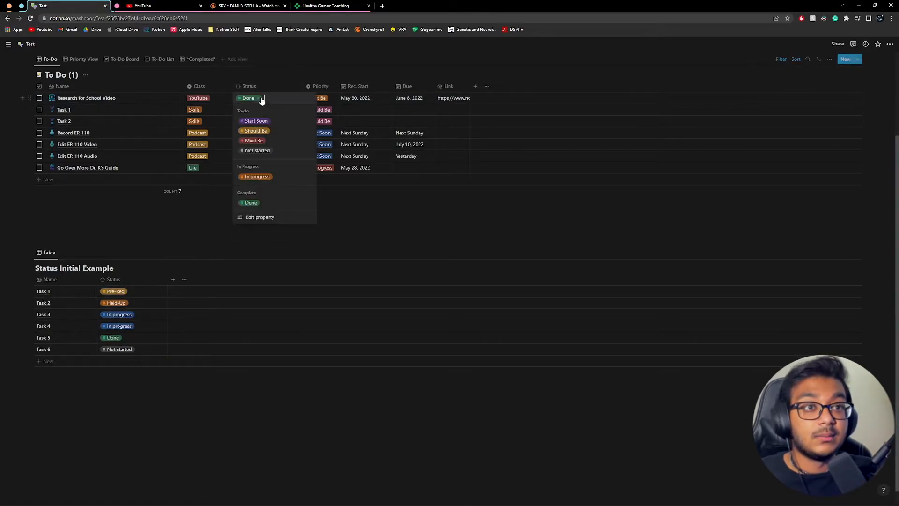
key(Escape)
click(266, 88)
click(264, 107)
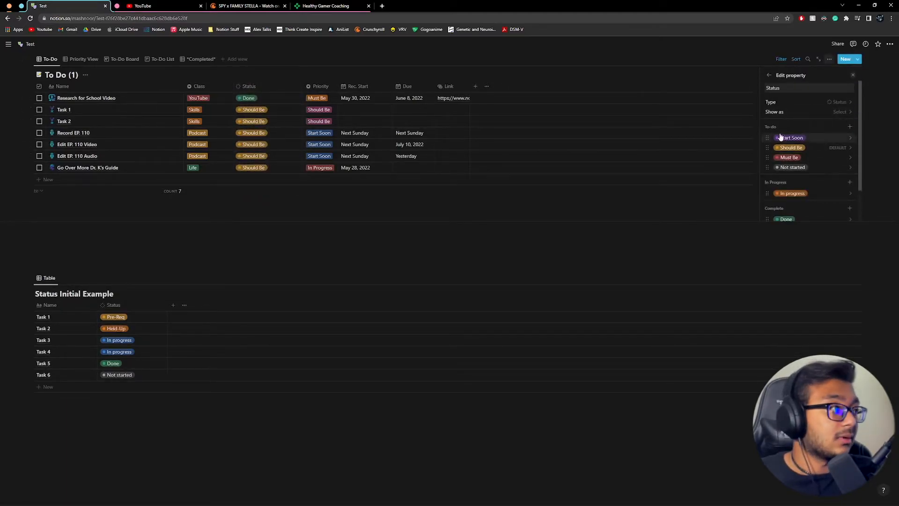
scroll(814, 170, down, 2)
scroll(814, 164, up, 2)
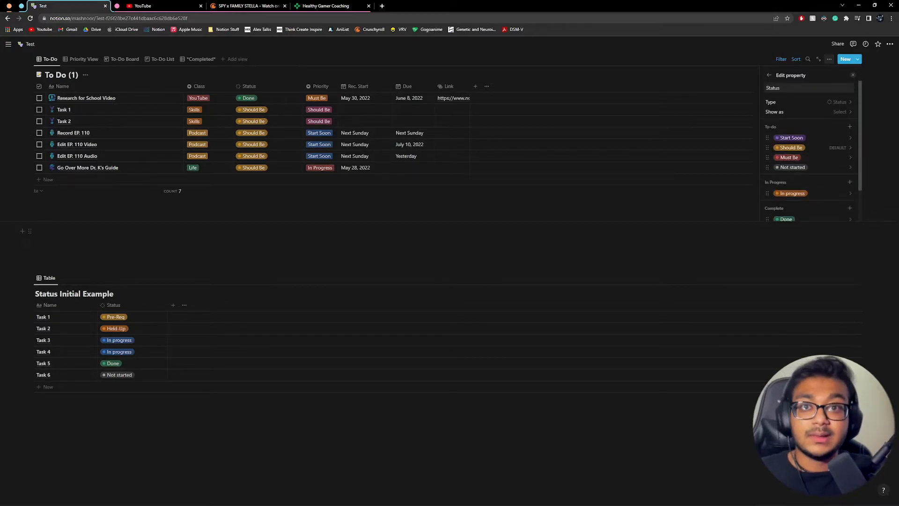
key(Escape)
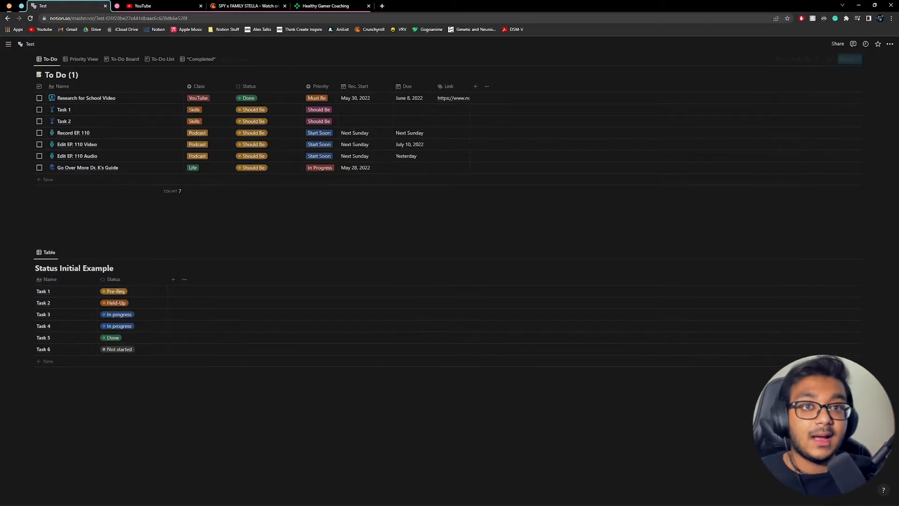
Switch the To Do database to the Priority View and look over its groups.
scroll(808, 197, up, 3)
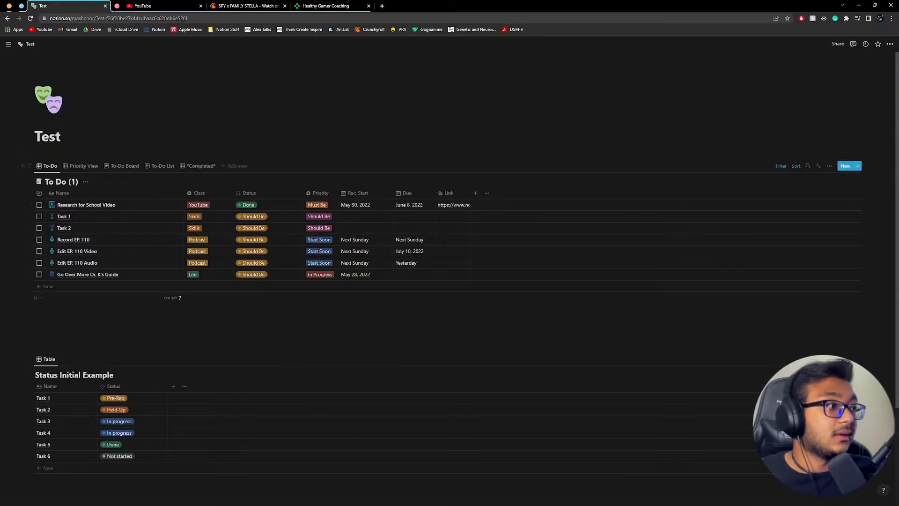
click(84, 166)
scroll(241, 191, down, 4)
scroll(276, 137, up, 2)
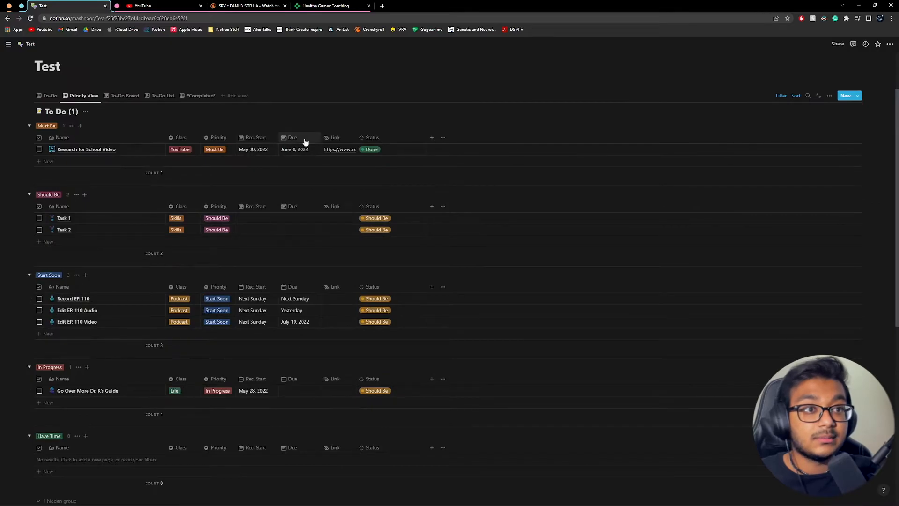
Group the Priority View by the Status property instead of Priority.
click(227, 141)
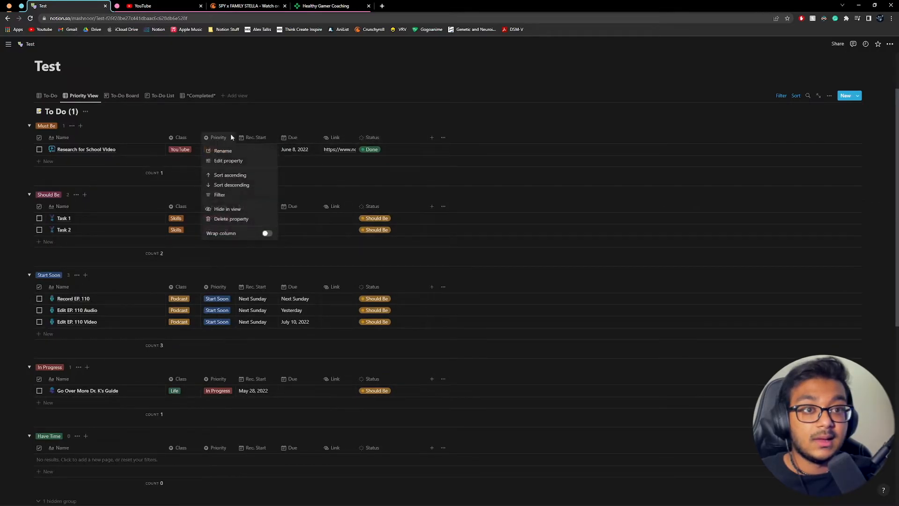
click(229, 135)
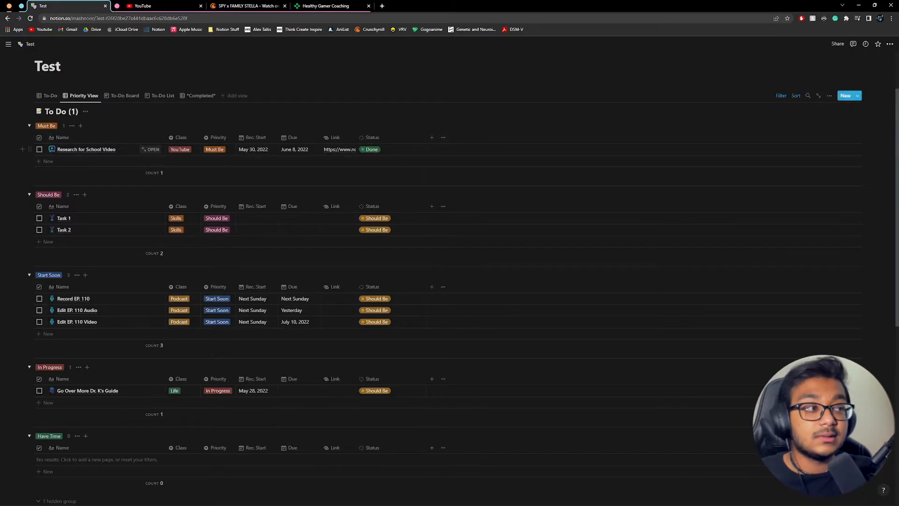
click(216, 137)
click(271, 120)
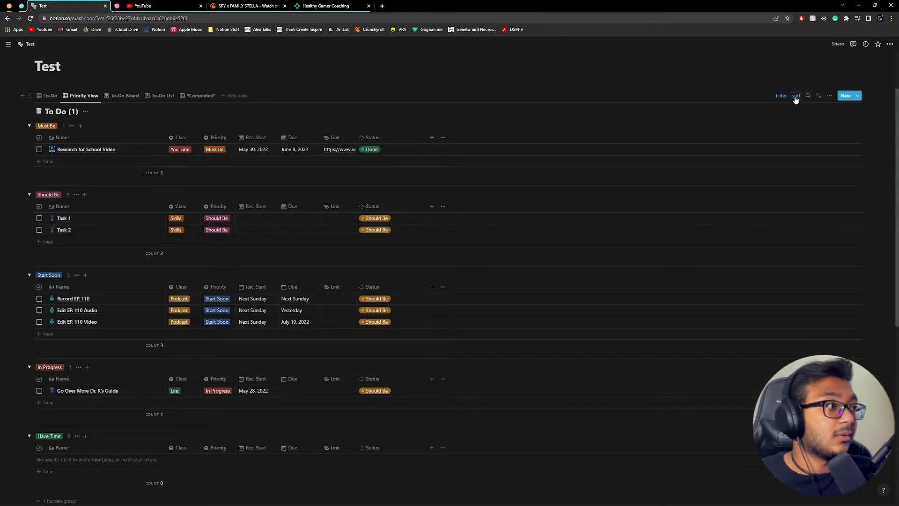
click(829, 96)
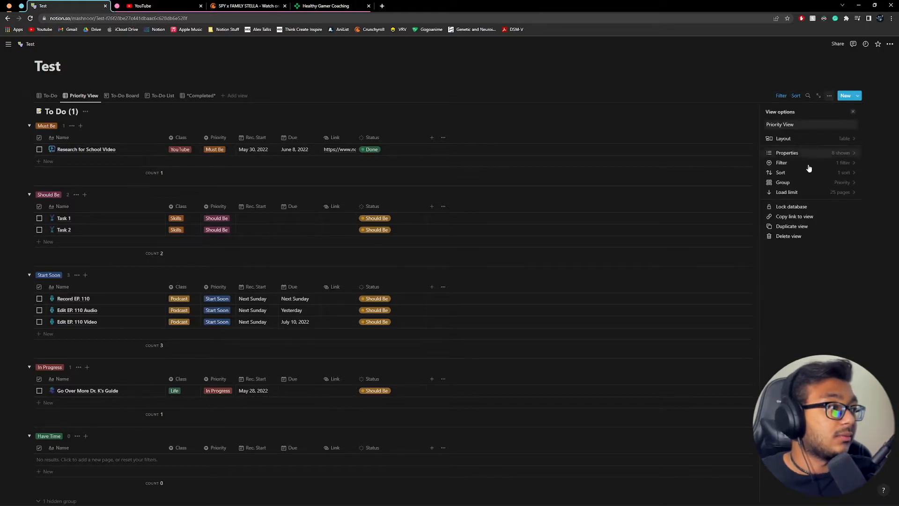
click(791, 185)
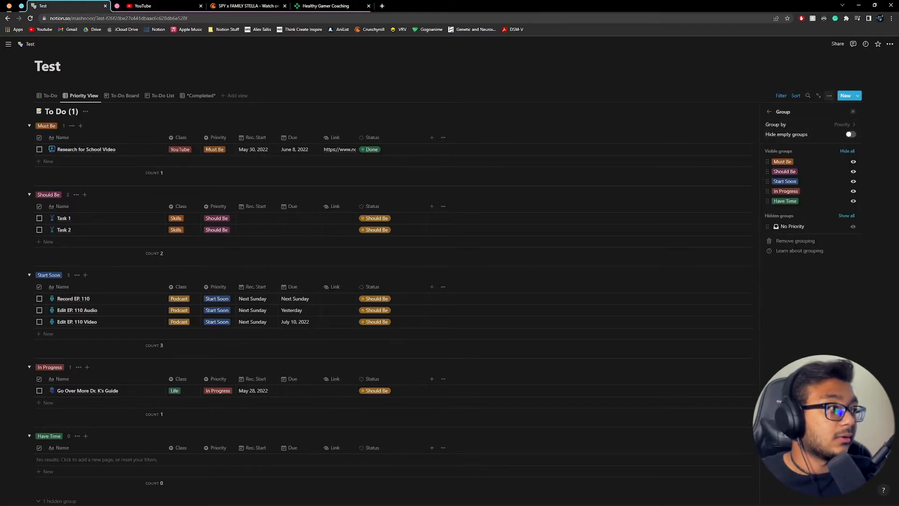
click(842, 124)
click(782, 217)
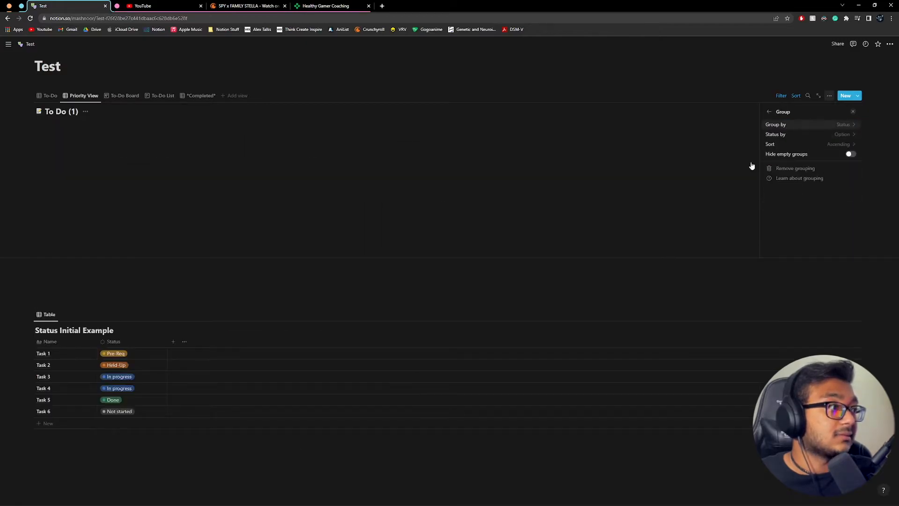
Sort the status groups manually in the order Must Be, Should Be, Start Soon, In progress, Done, Not started.
click(831, 145)
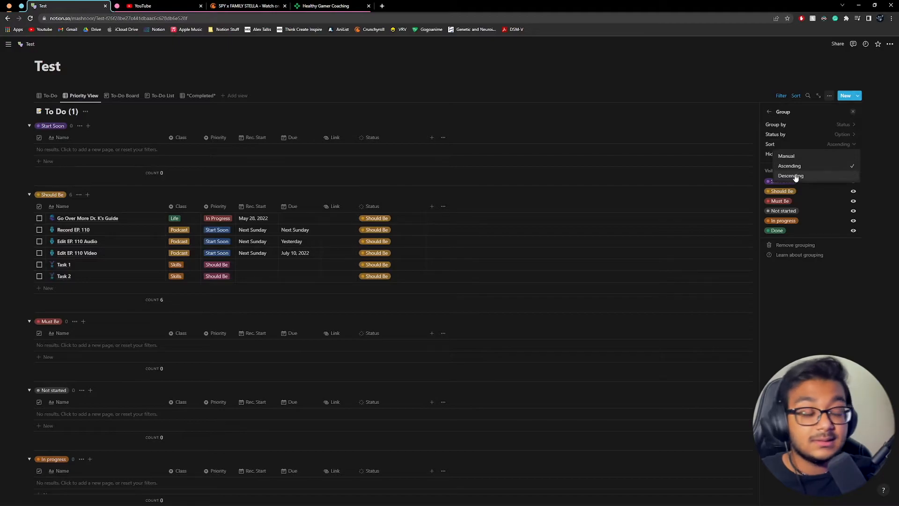
click(786, 156)
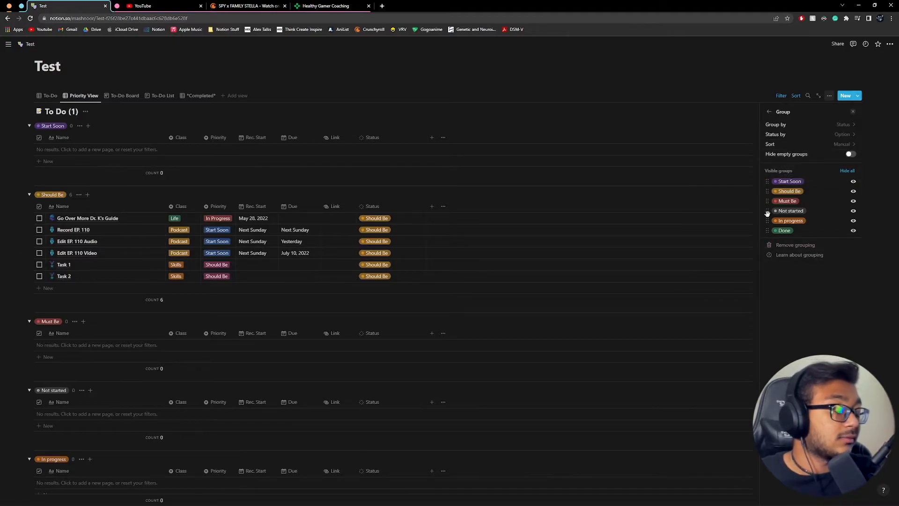
drag(766, 212, 768, 232)
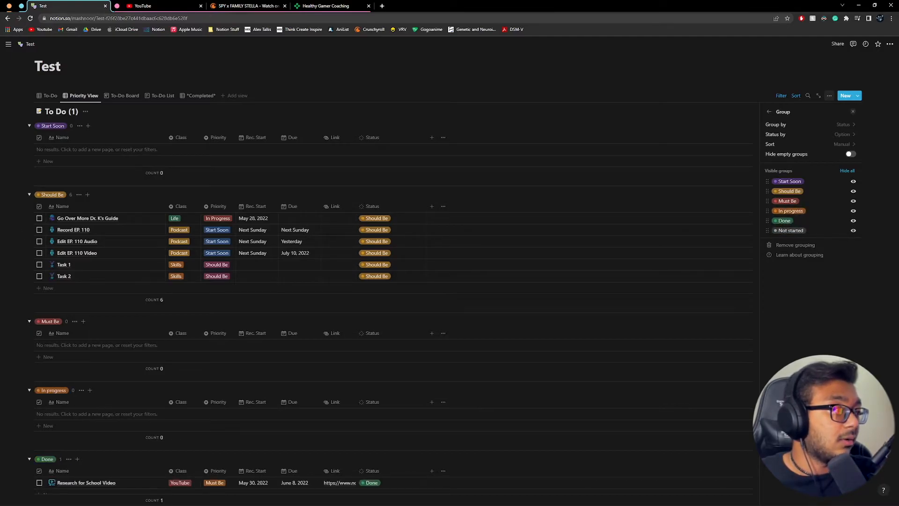
right_click(767, 231)
click(767, 229)
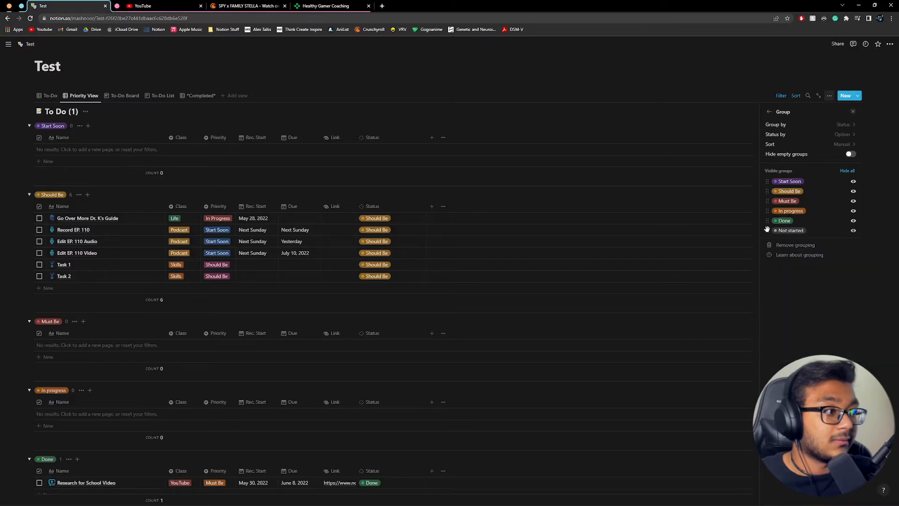
drag(767, 200, 766, 181)
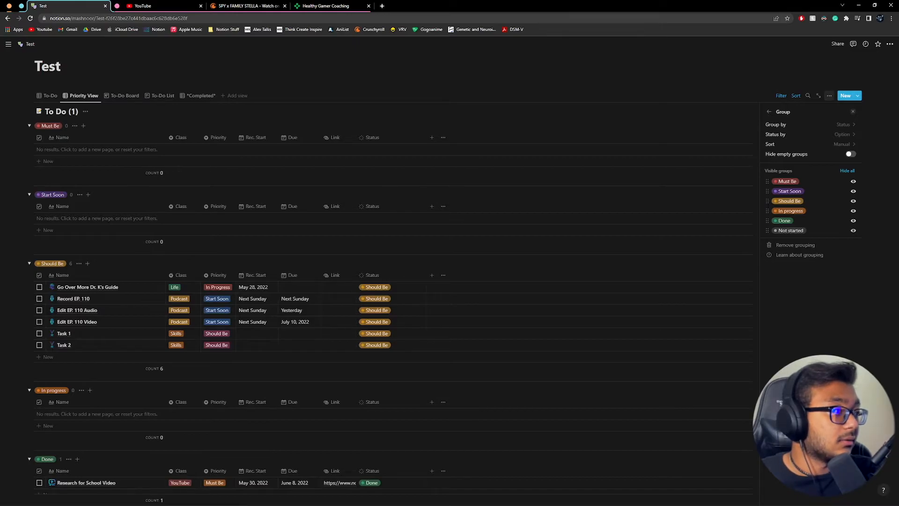
drag(766, 202, 766, 191)
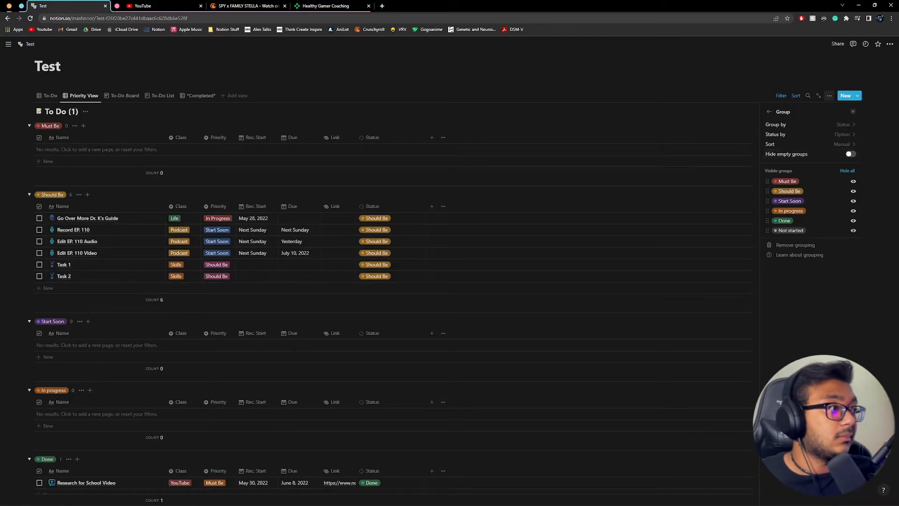
Try hiding the empty groups in the Priority View and turn the option off again.
click(850, 154)
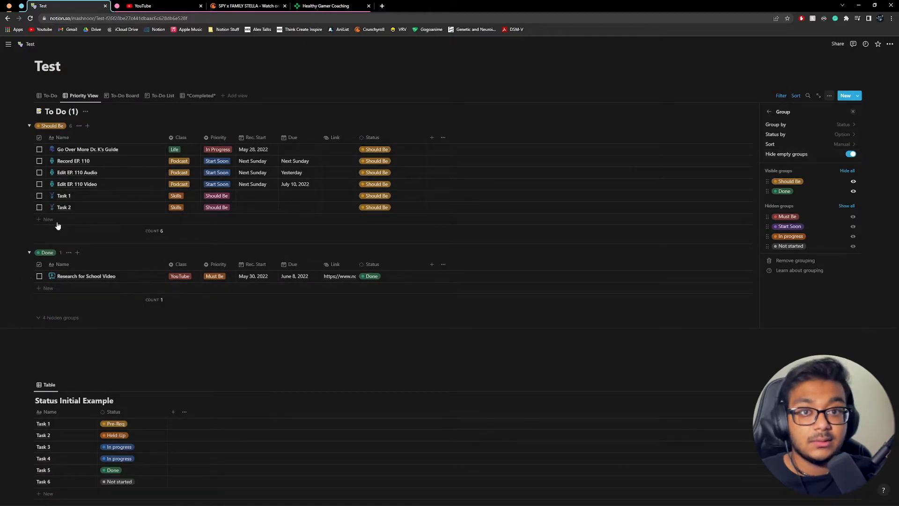
click(850, 154)
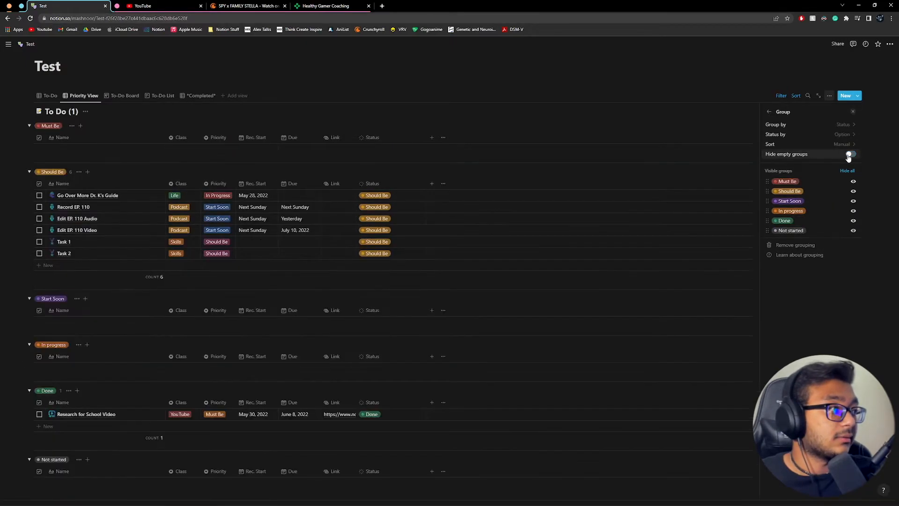
click(835, 128)
click(768, 112)
Group the statuses by Group instead of Option and order the groups To-do, In Progress, Complete.
click(808, 136)
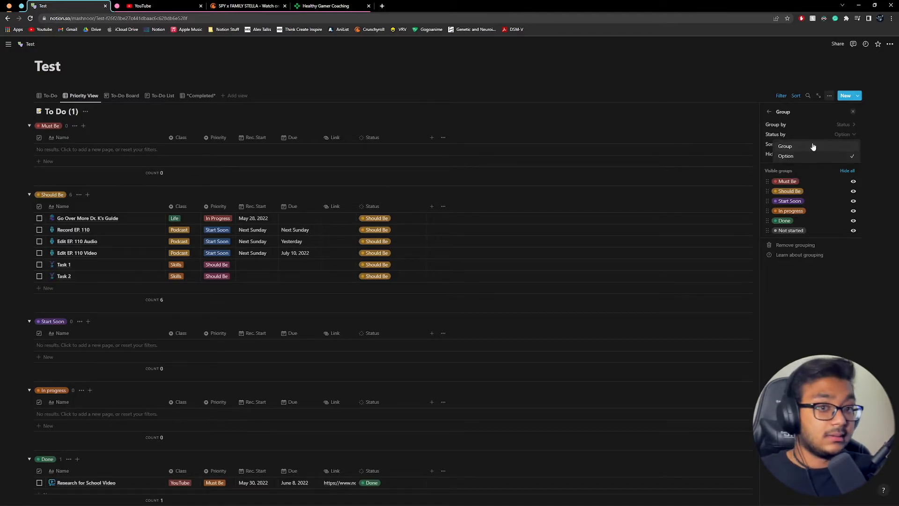
click(784, 147)
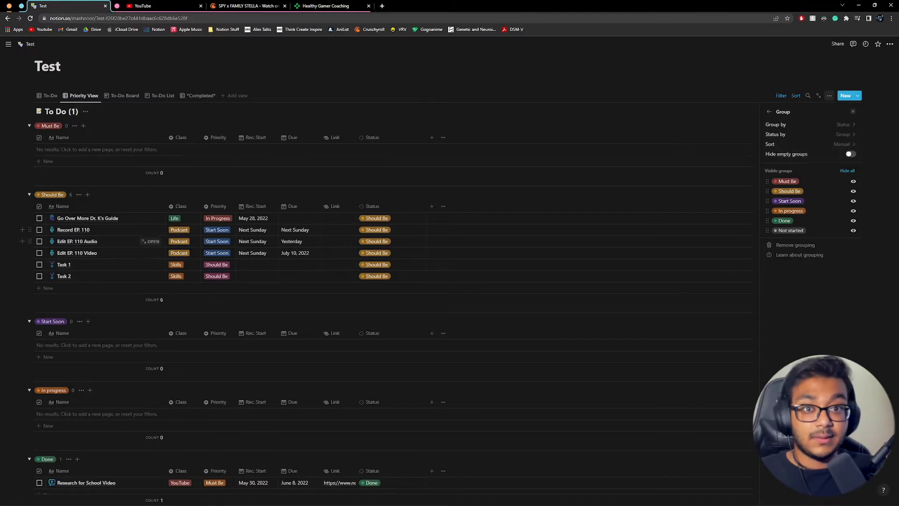
click(846, 135)
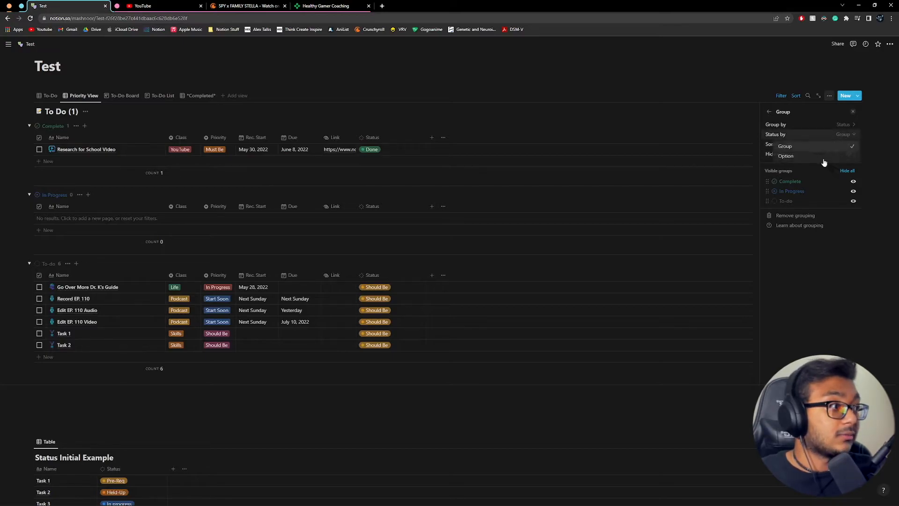
click(40, 154)
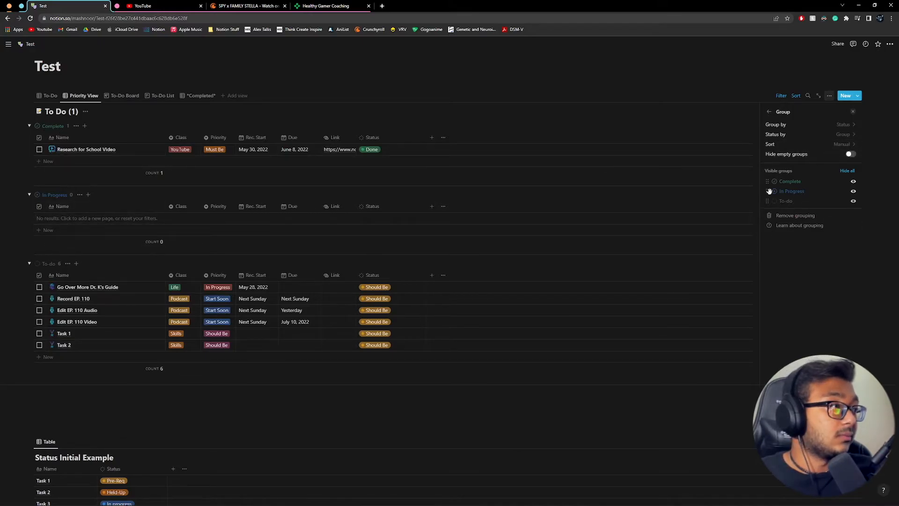
mouse_move(768, 187)
mouse_down()
mouse_move(767, 204)
mouse_move(769, 181)
mouse_up()
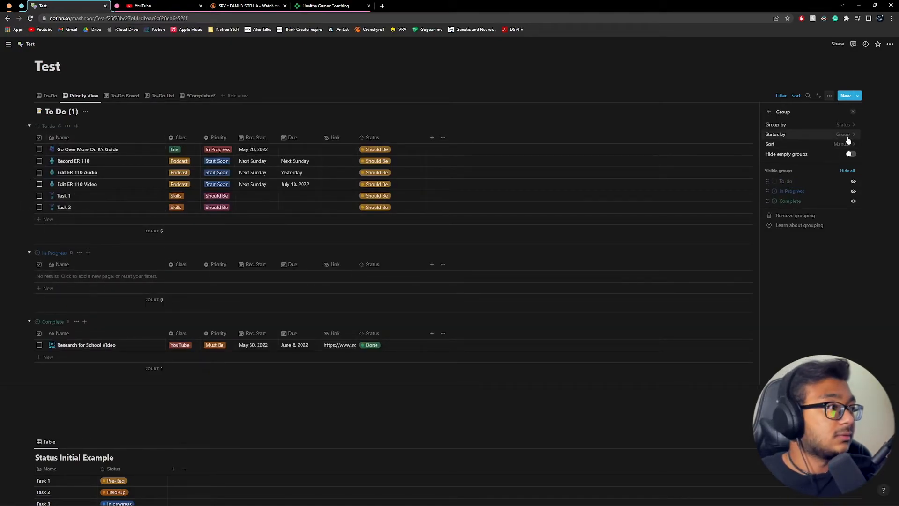
Group the Priority View's statuses by Option instead of Group and close the view settings.
click(845, 134)
click(812, 151)
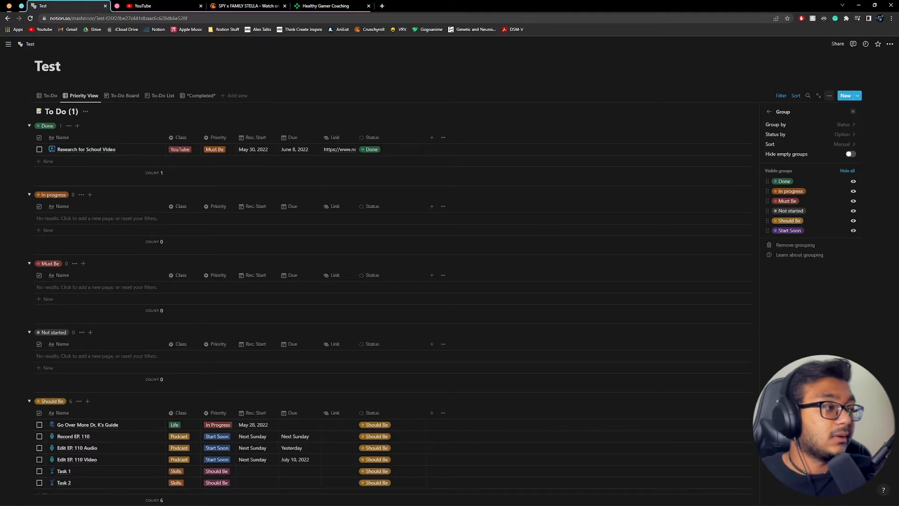
click(853, 111)
Group the To-Do Board by the Status property instead of Priority.
click(127, 97)
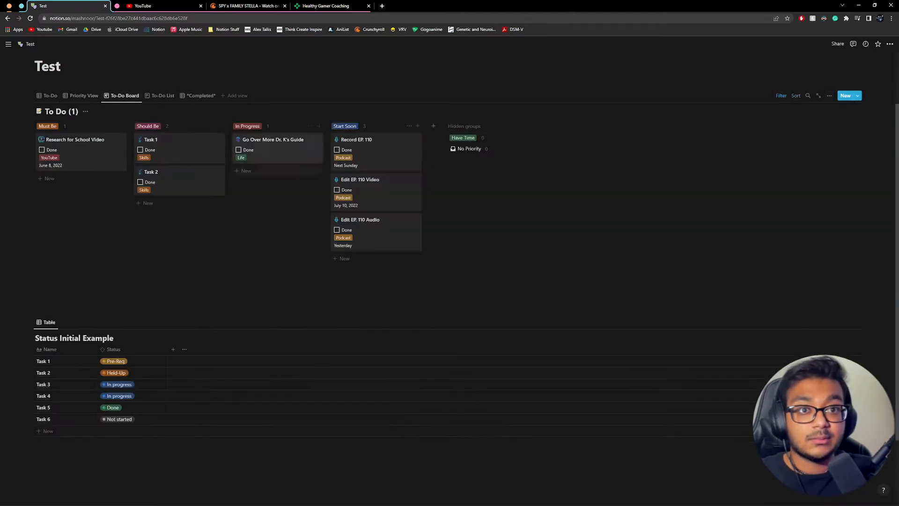
click(785, 96)
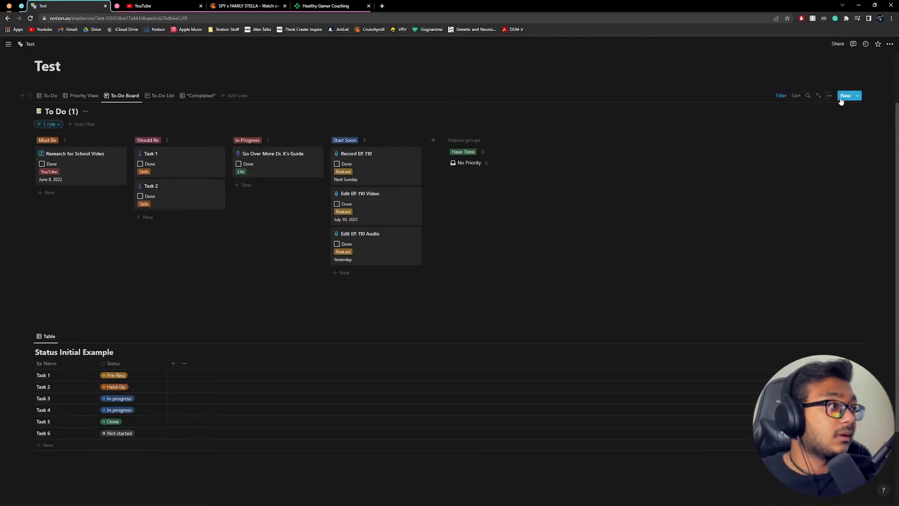
click(829, 95)
click(811, 178)
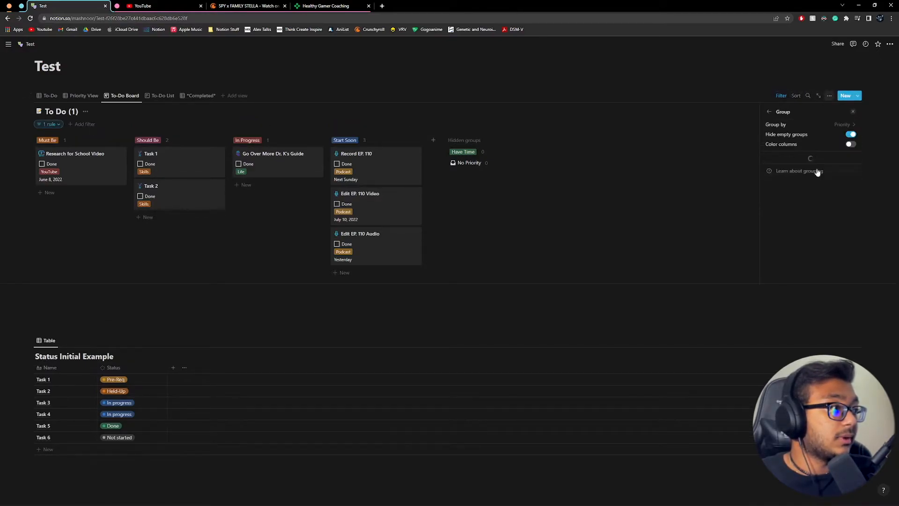
click(815, 125)
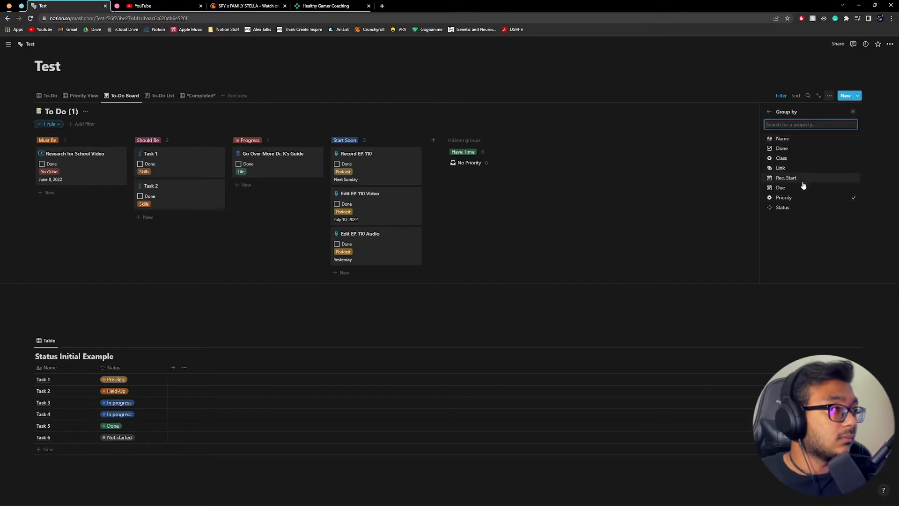
click(784, 207)
Sort the board's status groups manually in the order Must Be, Should Be, Start Soon, In progress, Done, Not started.
click(834, 145)
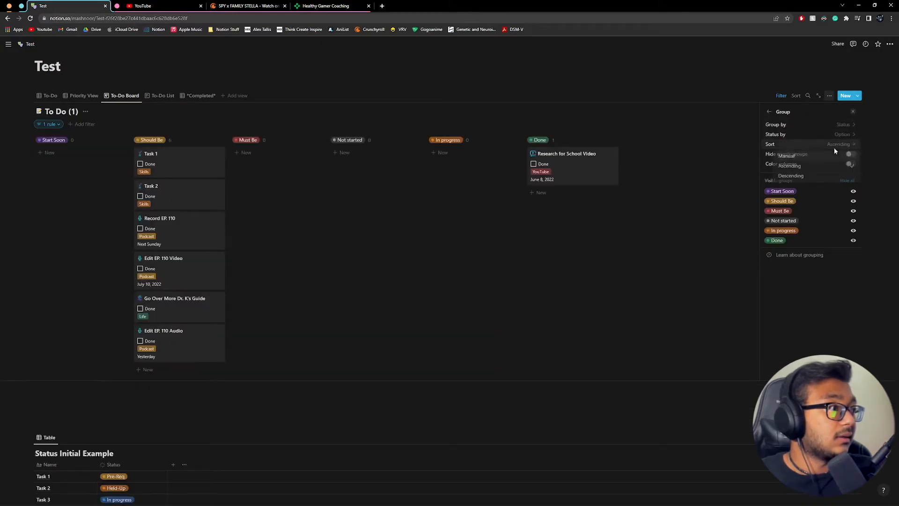
click(814, 166)
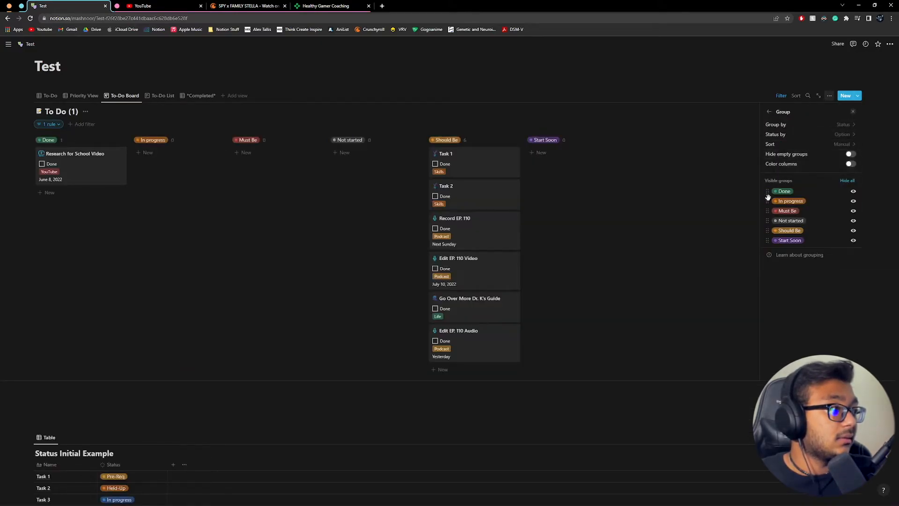
drag(768, 191, 768, 240)
drag(766, 194, 765, 241)
mouse_move(767, 200)
mouse_down()
mouse_move(767, 191)
mouse_move(767, 201)
mouse_up()
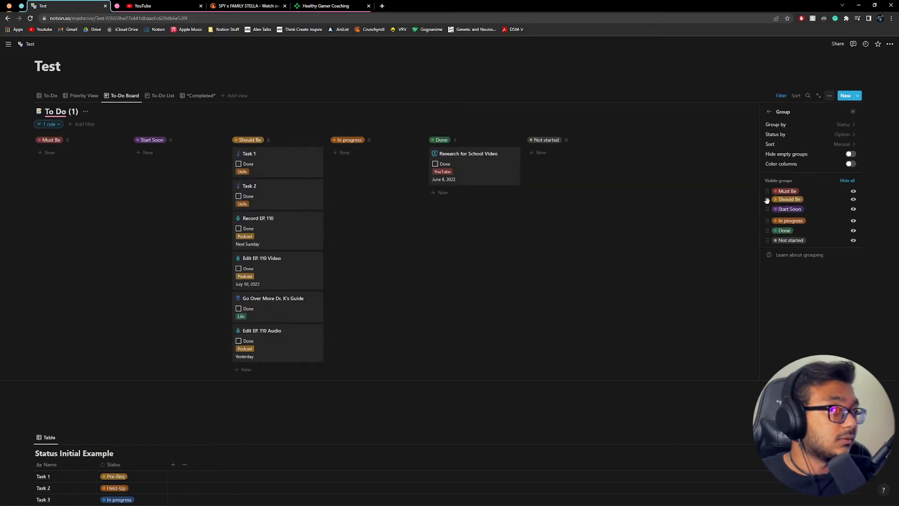
Delete the Not started option from the Status property and close the property settings.
click(768, 114)
click(782, 151)
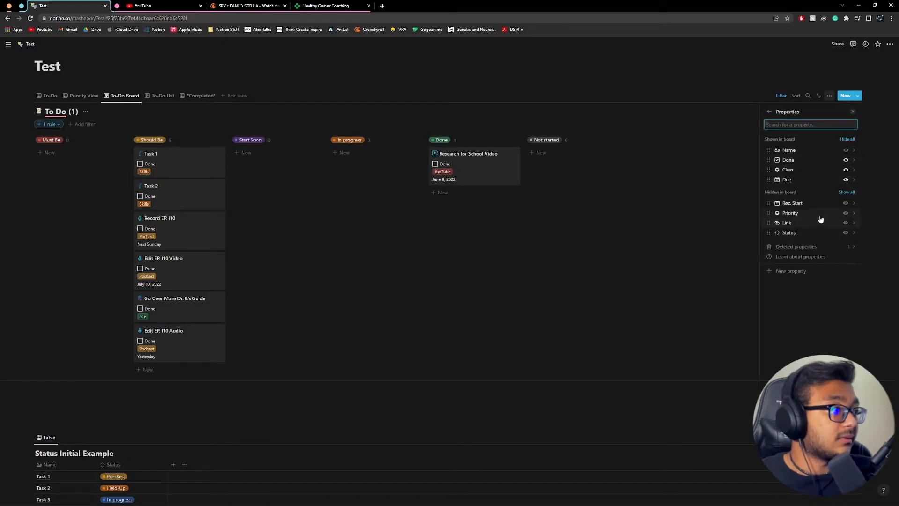
click(808, 234)
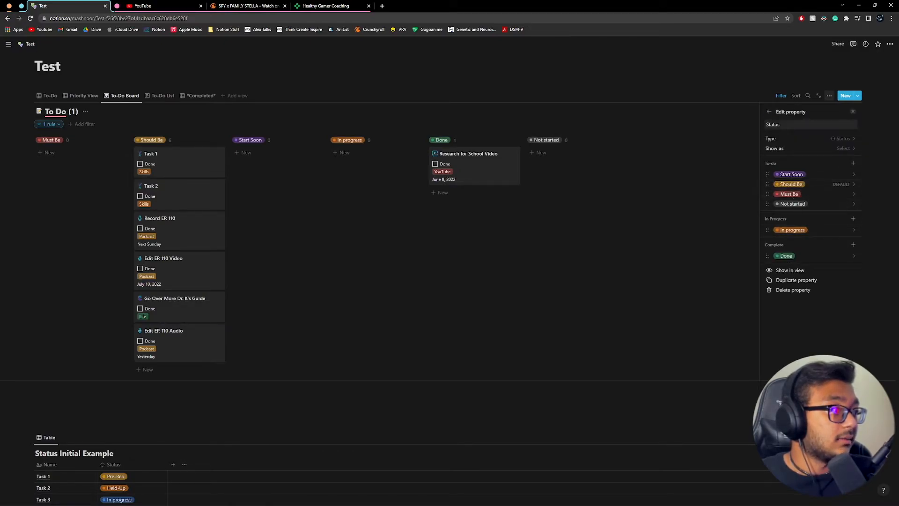
click(835, 203)
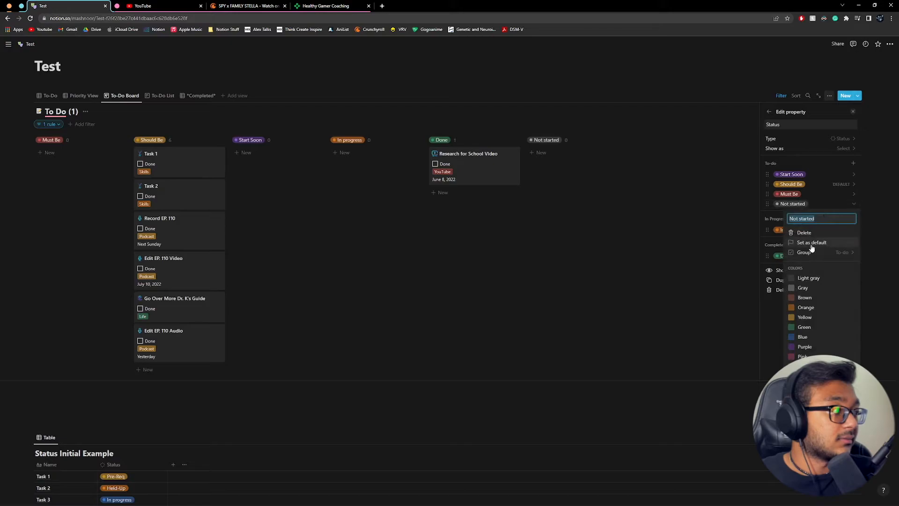
click(804, 233)
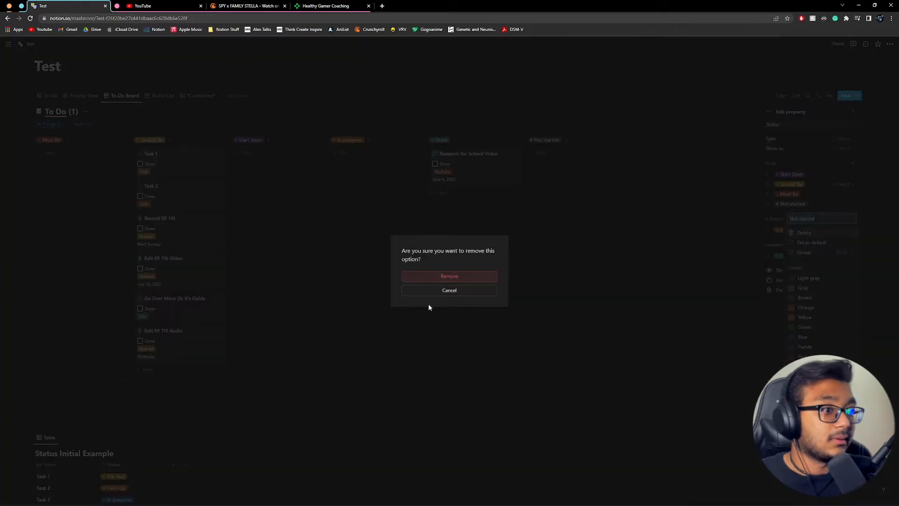
click(457, 279)
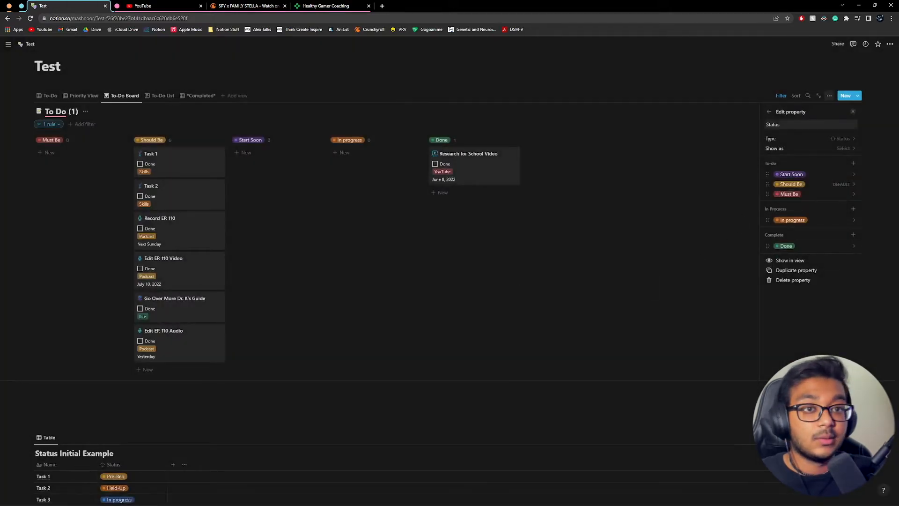
key(Escape)
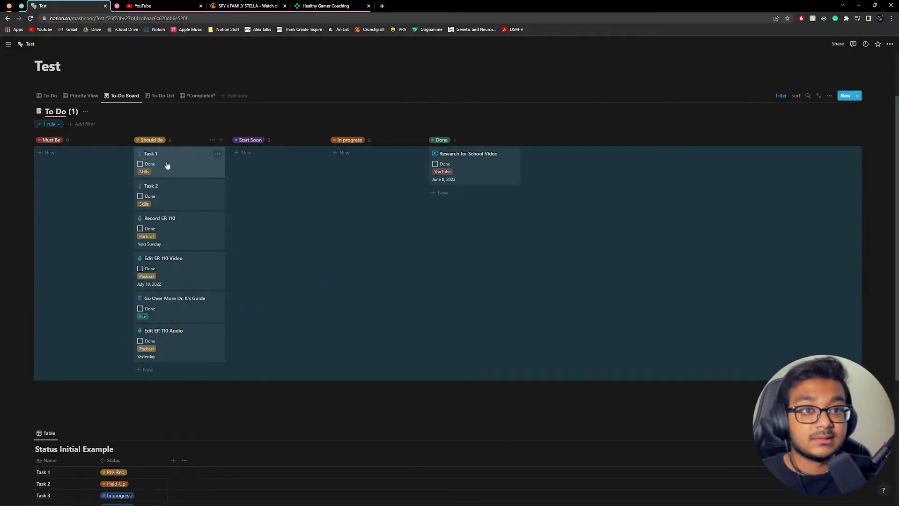
Try moving the Task 1 card across the board's status columns and return it to Should Be.
mouse_move(167, 164)
mouse_down()
mouse_move(299, 165)
mouse_move(168, 157)
mouse_up()
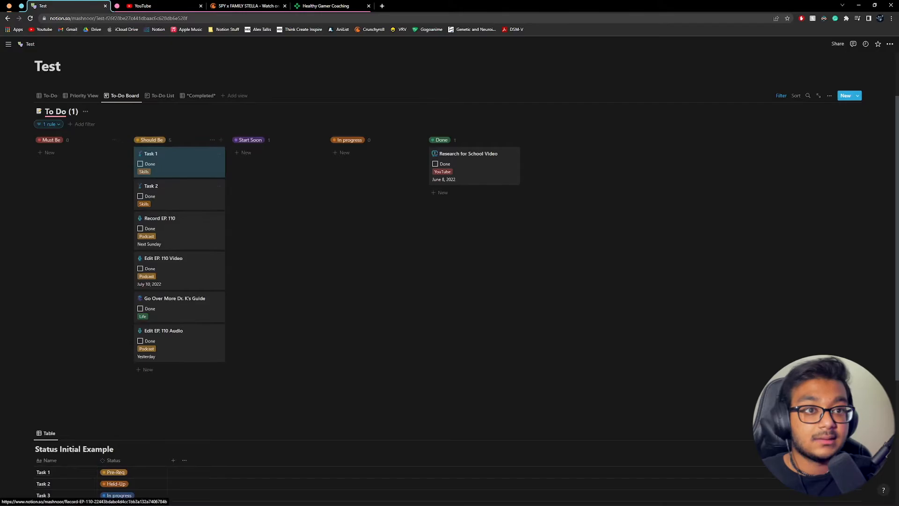
In the Priority View, change the status of Research for School Video to Must Be.
click(83, 96)
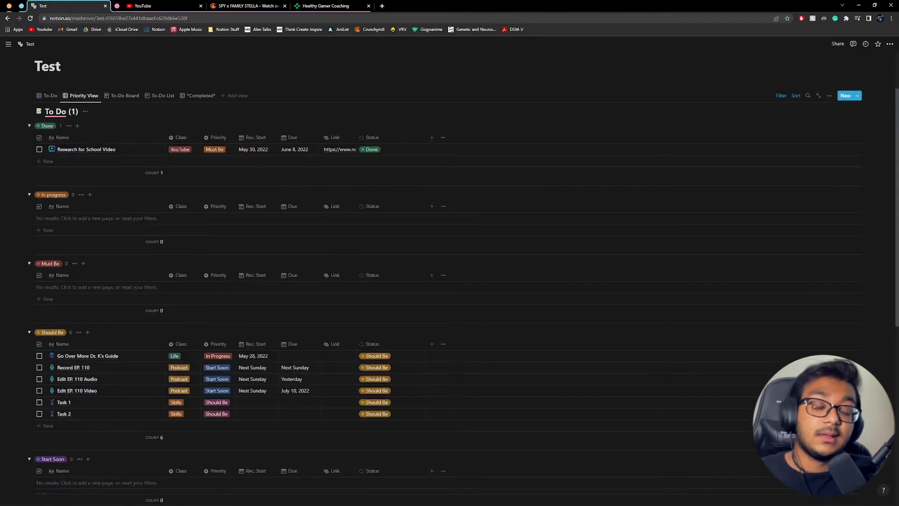
scroll(195, 331, down, 4)
scroll(195, 331, up, 4)
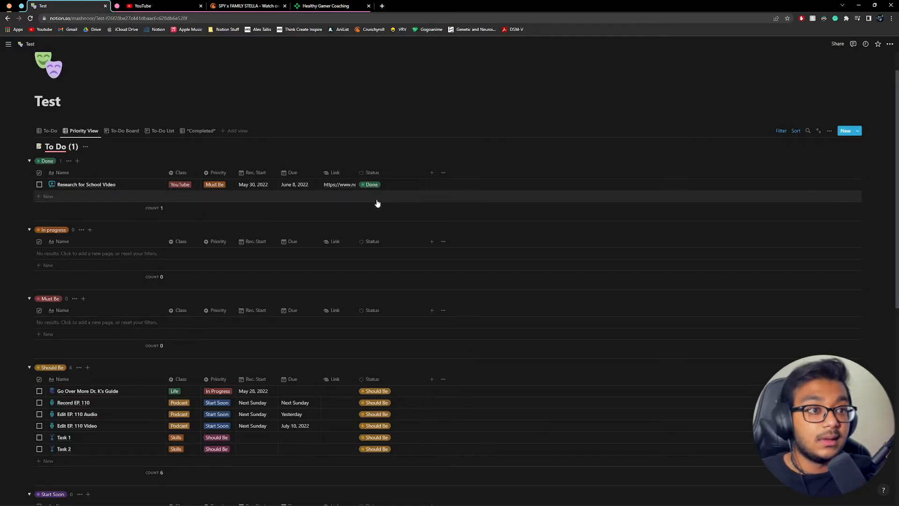
click(374, 184)
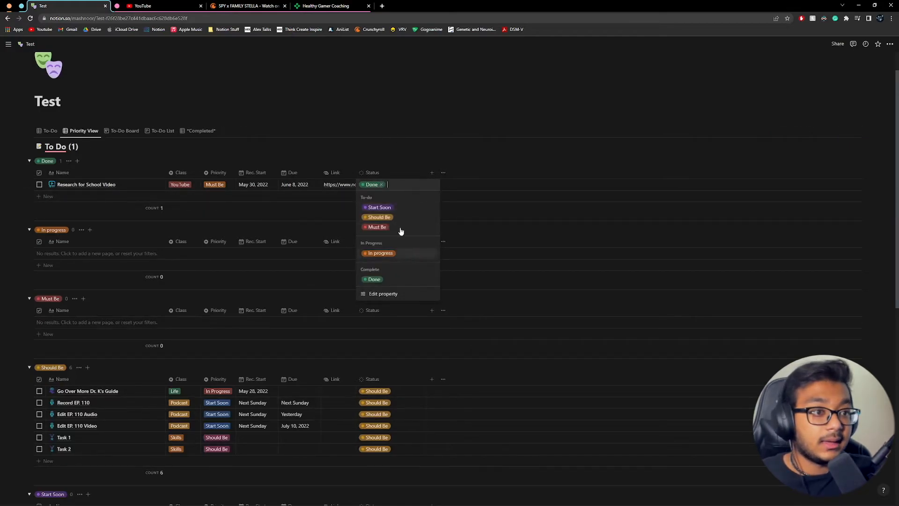
click(385, 227)
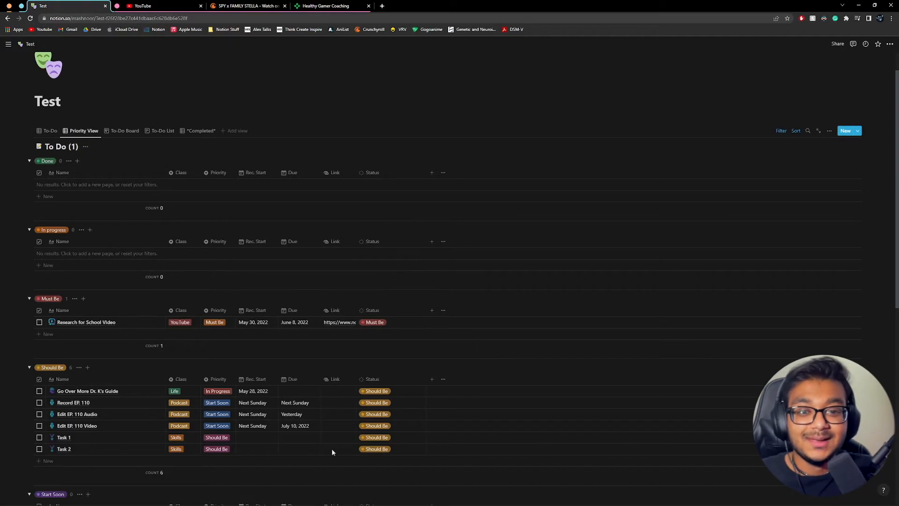
Check off the task Go Over More Dr. K's Guide in the Should Be group.
scroll(87, 272, down, 2)
scroll(87, 285, up, 1)
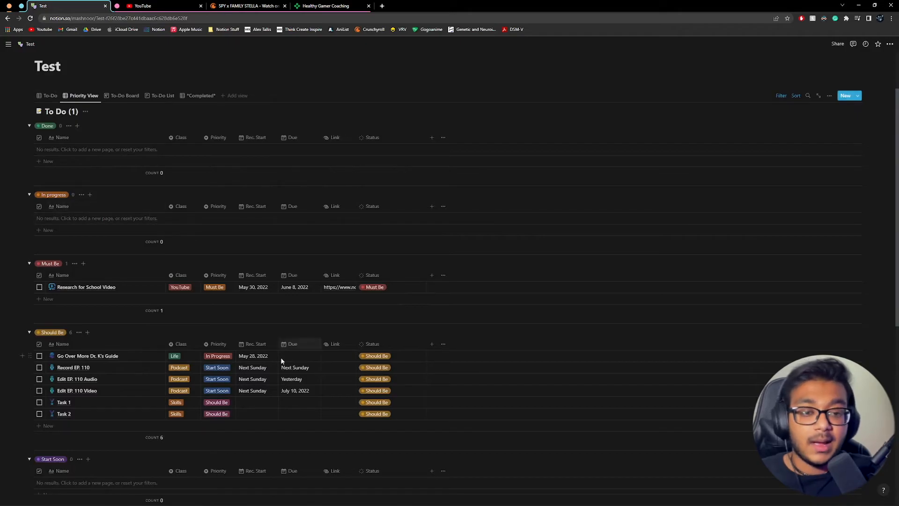
scroll(94, 355, down, 3)
scroll(41, 306, up, 3)
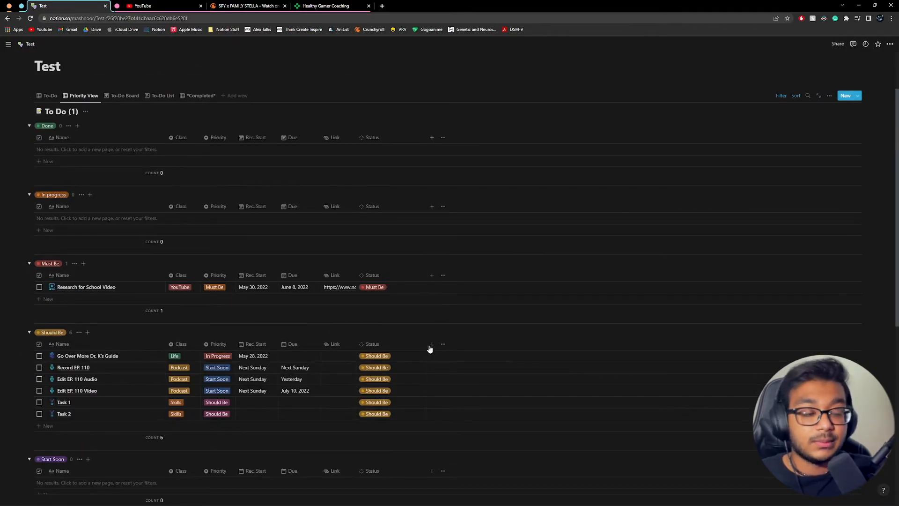
scroll(117, 394, down, 1)
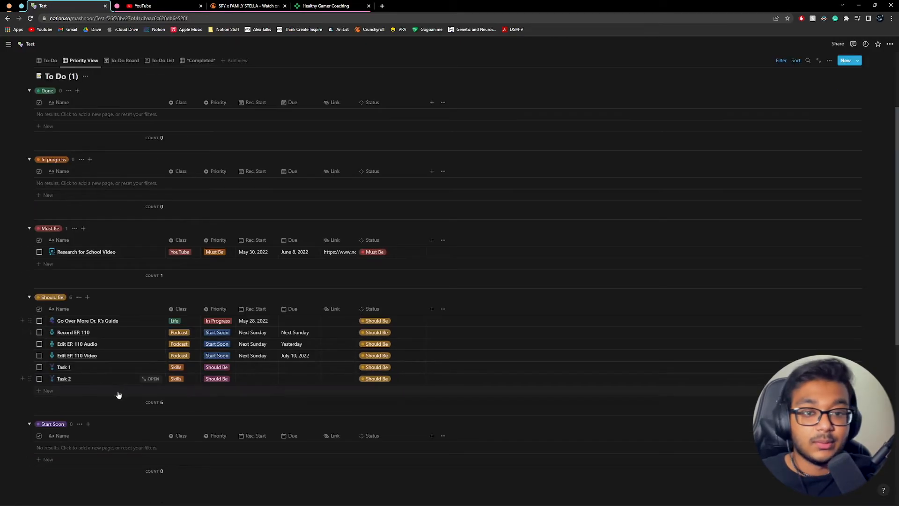
click(39, 321)
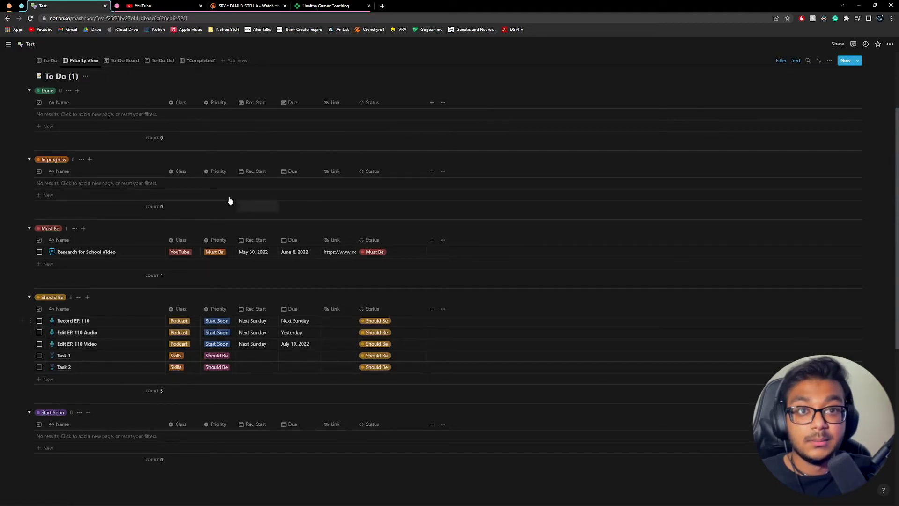
Show the Priority View's filters and examine the existing rule on the Done checkbox.
click(781, 60)
click(96, 89)
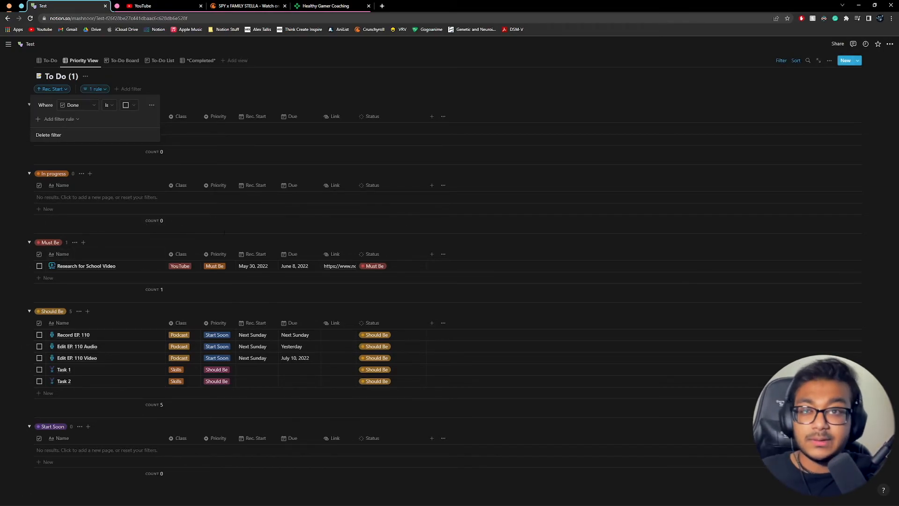
click(217, 335)
click(311, 301)
Move the Status column beside Class and delete the Priority property from the database.
drag(390, 325, 240, 324)
click(288, 324)
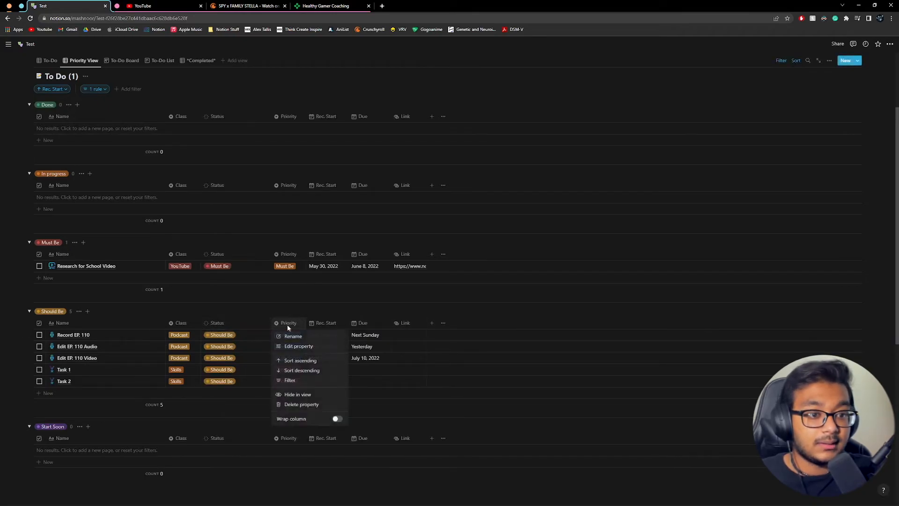
click(300, 404)
click(460, 276)
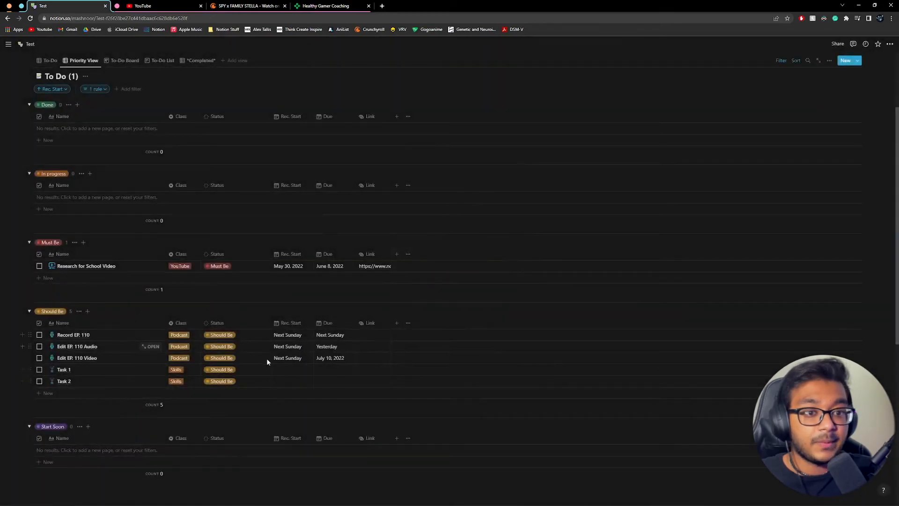
Try setting the status of Record EP. 110 to Done.
click(233, 335)
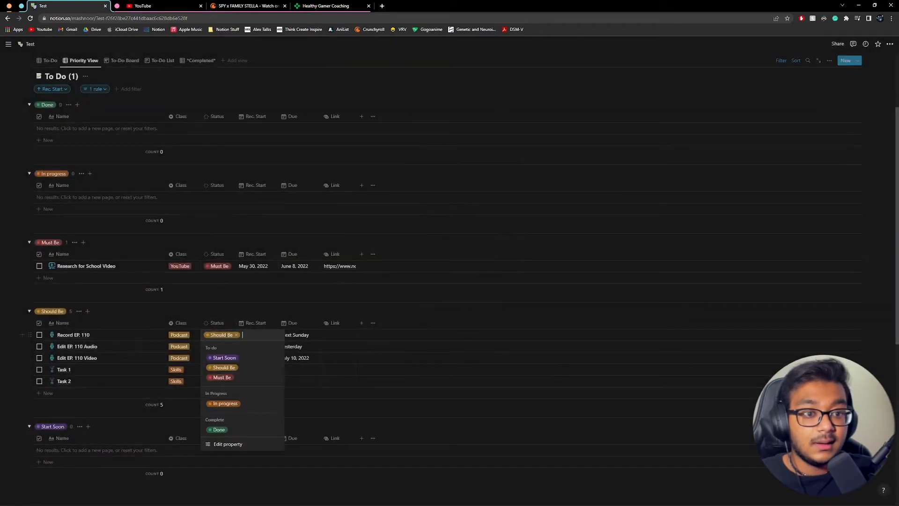
click(219, 430)
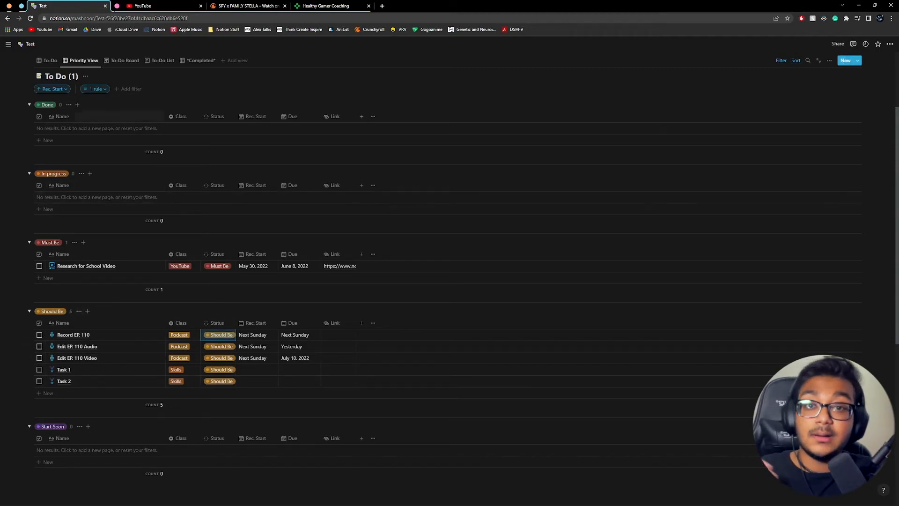
Add a second filter rule to the Priority View, combined with And, based on the Status property.
click(97, 90)
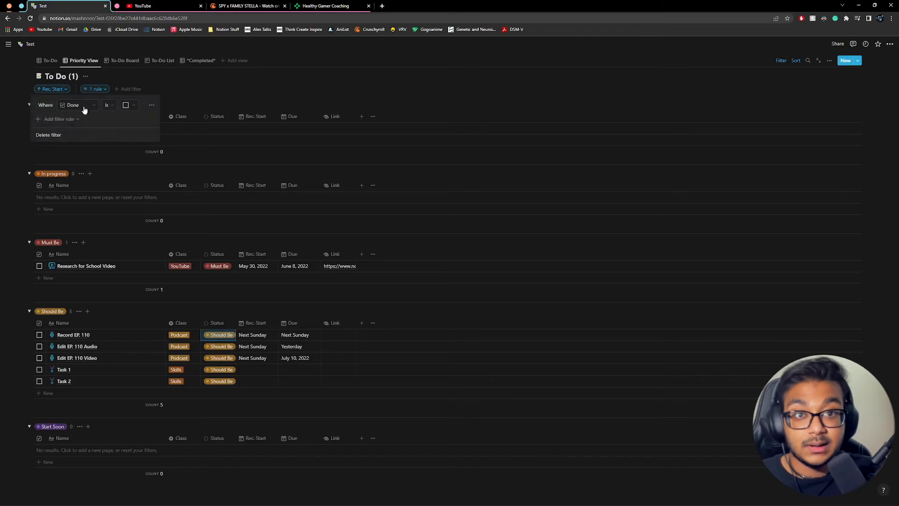
click(151, 107)
click(149, 105)
click(149, 107)
click(84, 122)
click(80, 118)
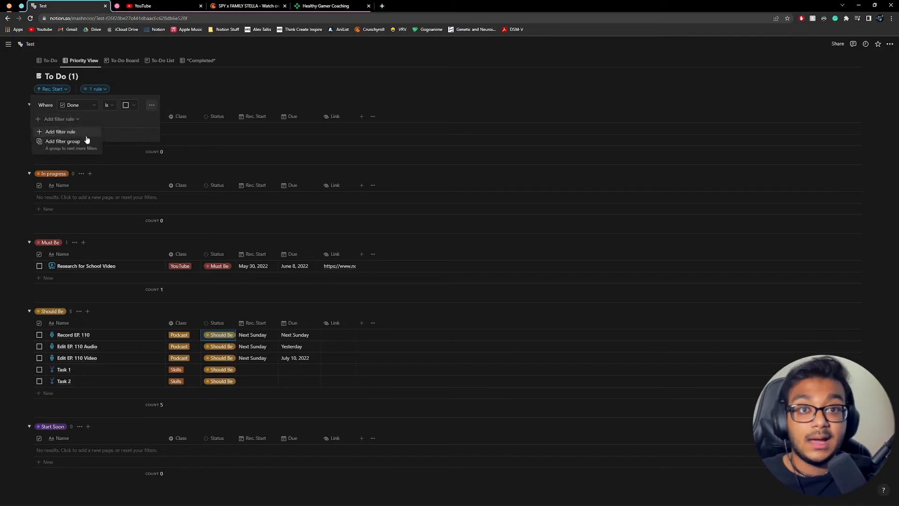
click(60, 132)
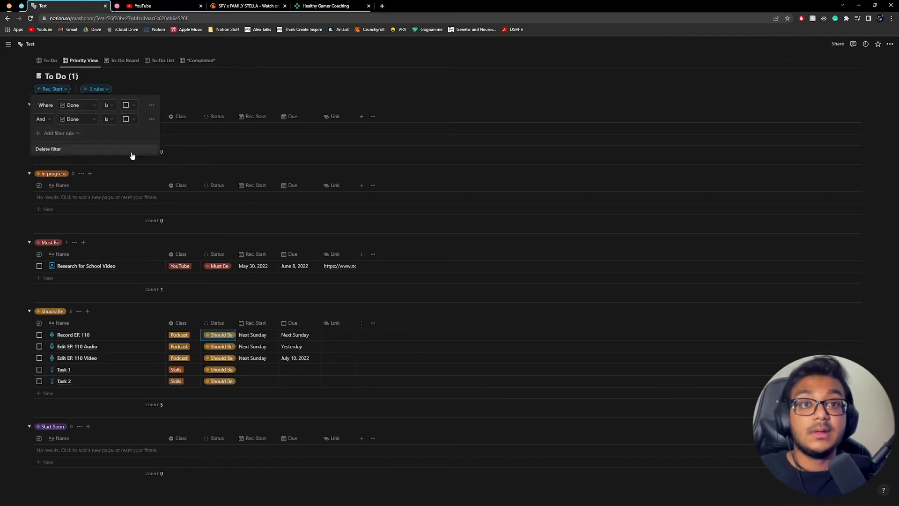
click(89, 120)
click(62, 202)
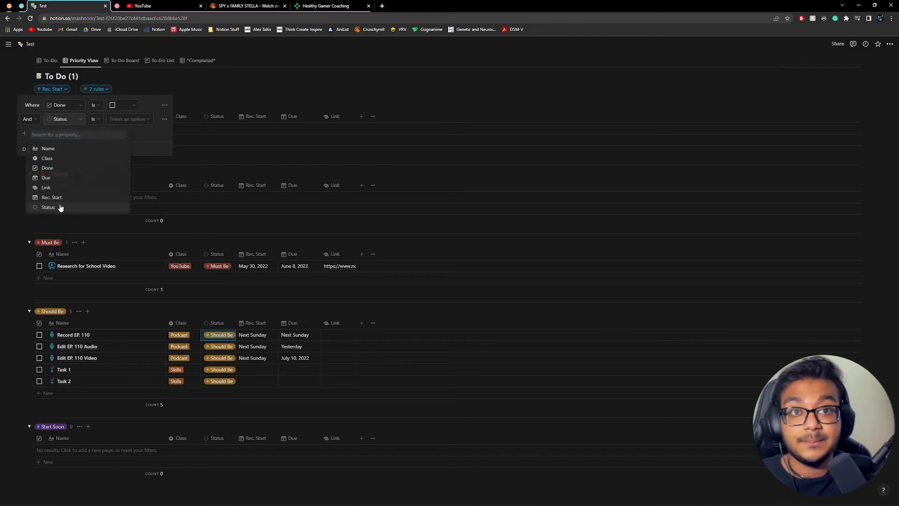
Set the Status filter rule to match the whole To-do group: Start Soon, Should Be and Must Be.
click(129, 117)
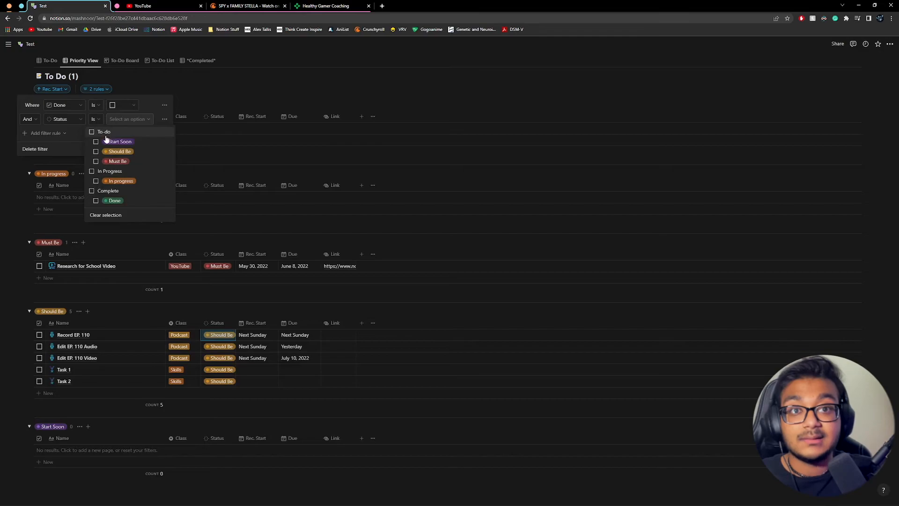
click(91, 133)
click(92, 133)
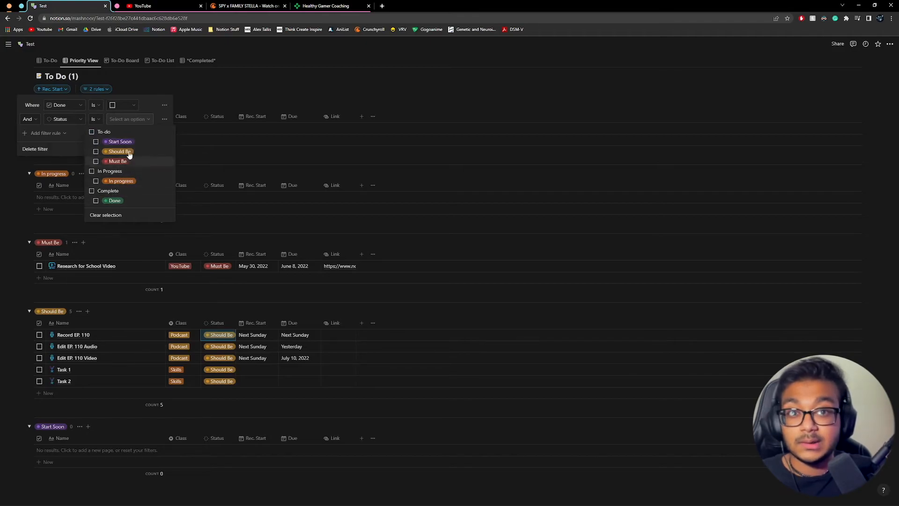
click(104, 133)
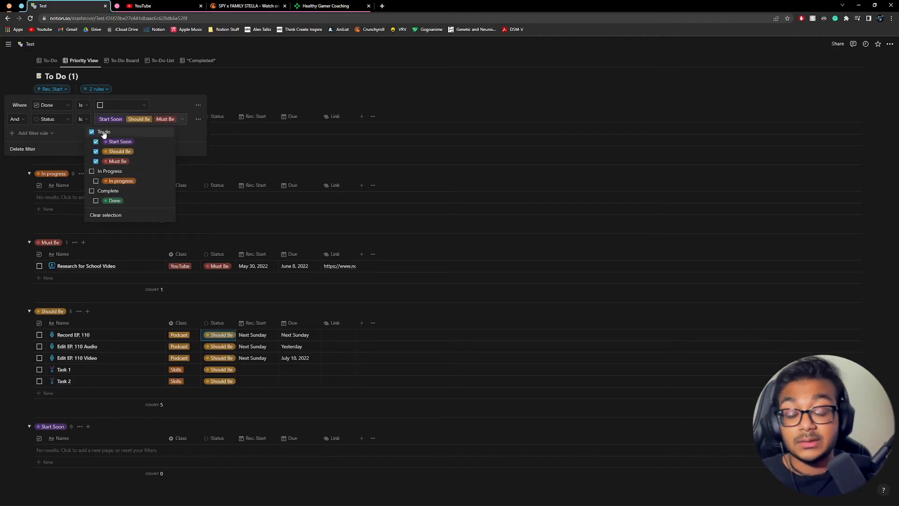
Clear the To-do selection from the Priority View's Status filter rule and set the rule to Is not Done.
click(104, 133)
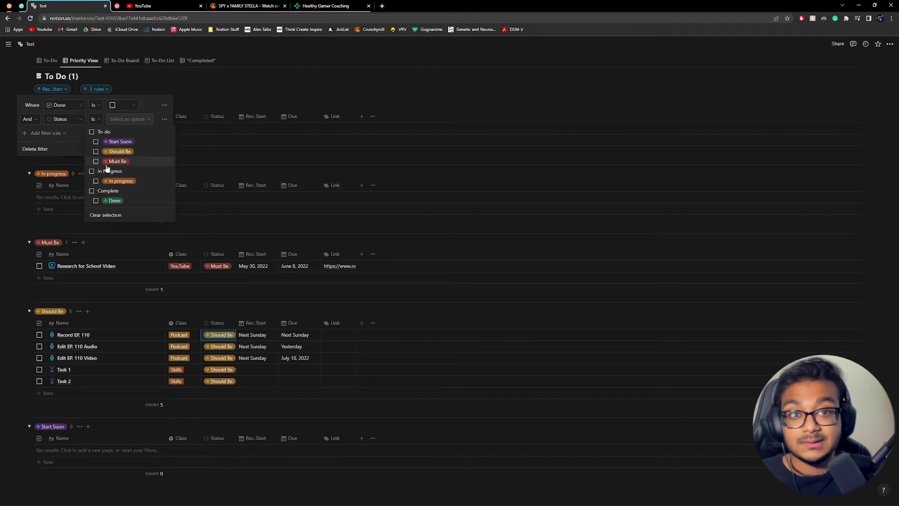
click(49, 133)
click(98, 119)
click(96, 138)
click(125, 120)
click(117, 200)
click(65, 132)
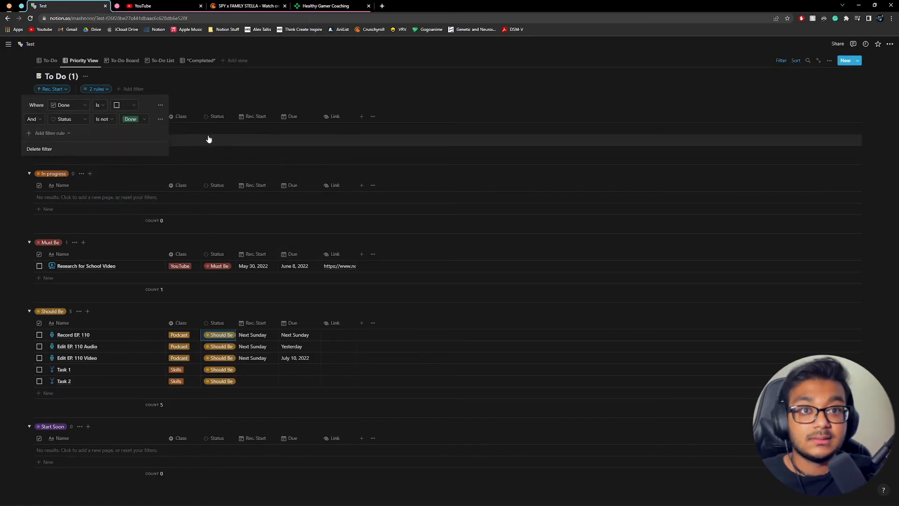
key(Escape)
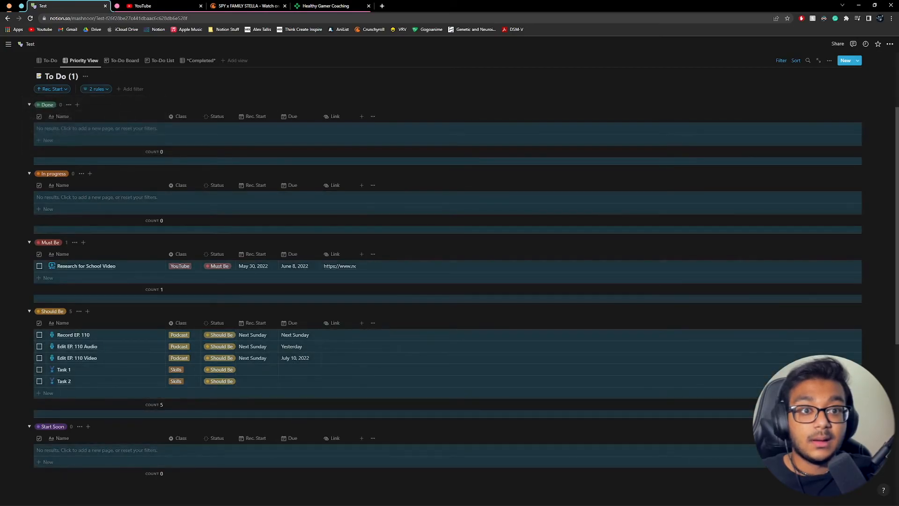
In the *Completed* view, set the status of Edit EP. 109 Video to Done.
click(201, 60)
scroll(328, 239, up, 2)
click(381, 192)
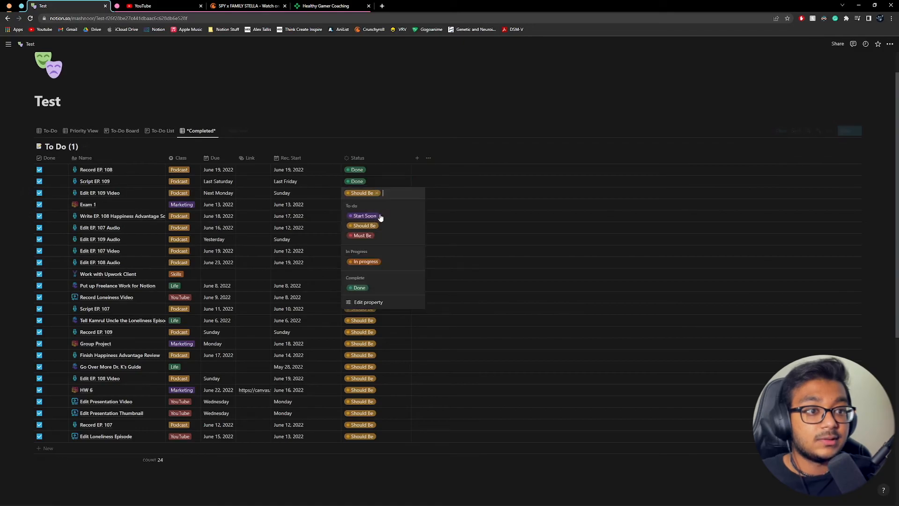
click(365, 292)
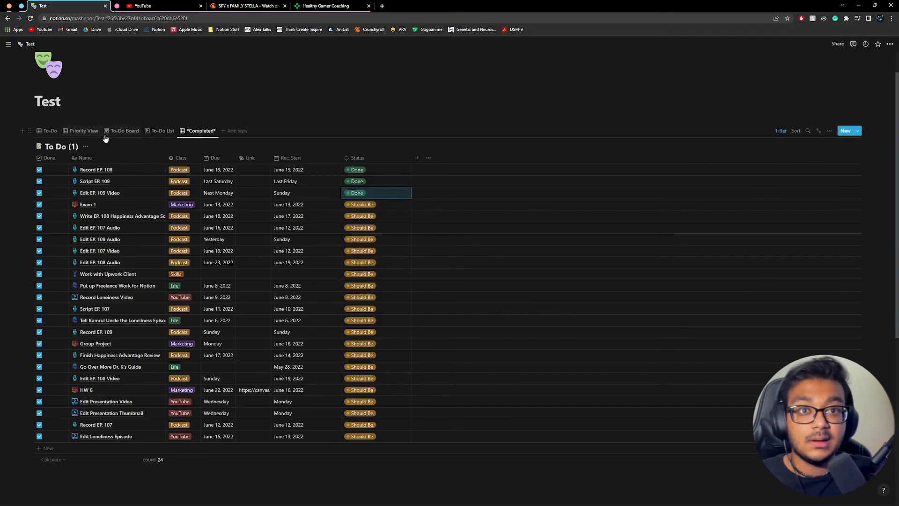
In the Priority View, check off Research for School Video as done and set Task 2's status to Done.
click(84, 131)
scroll(177, 175, down, 3)
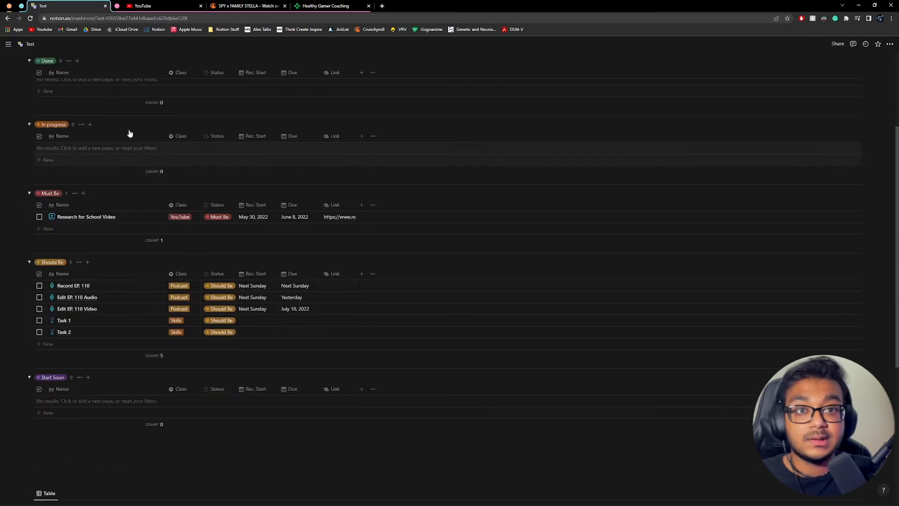
scroll(151, 168, up, 2)
click(200, 96)
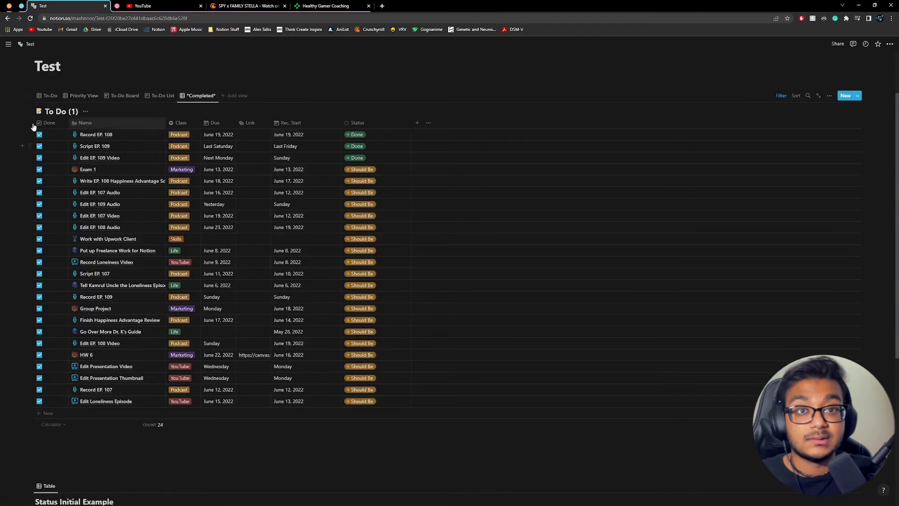
click(84, 95)
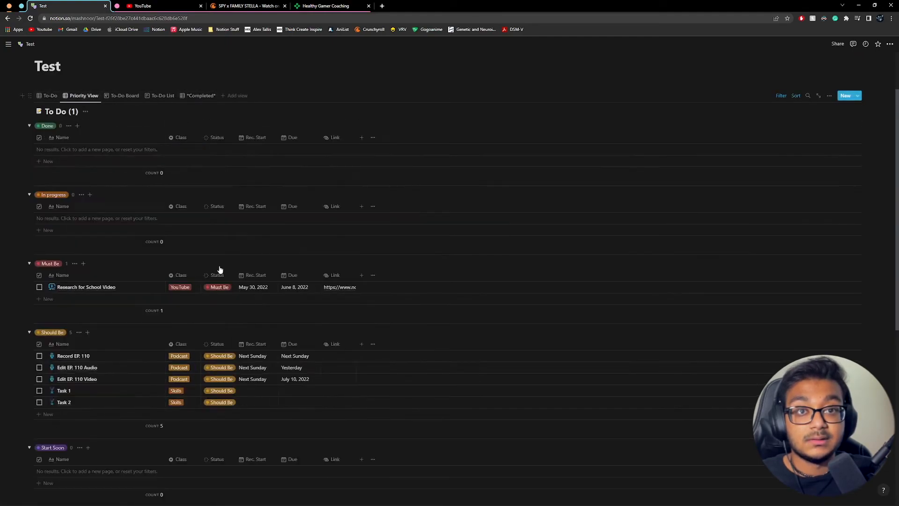
click(39, 287)
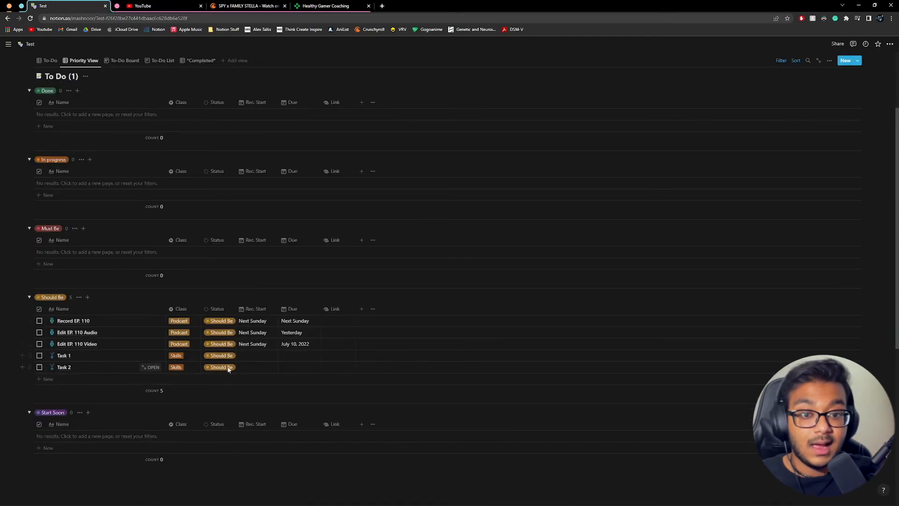
click(228, 368)
click(237, 463)
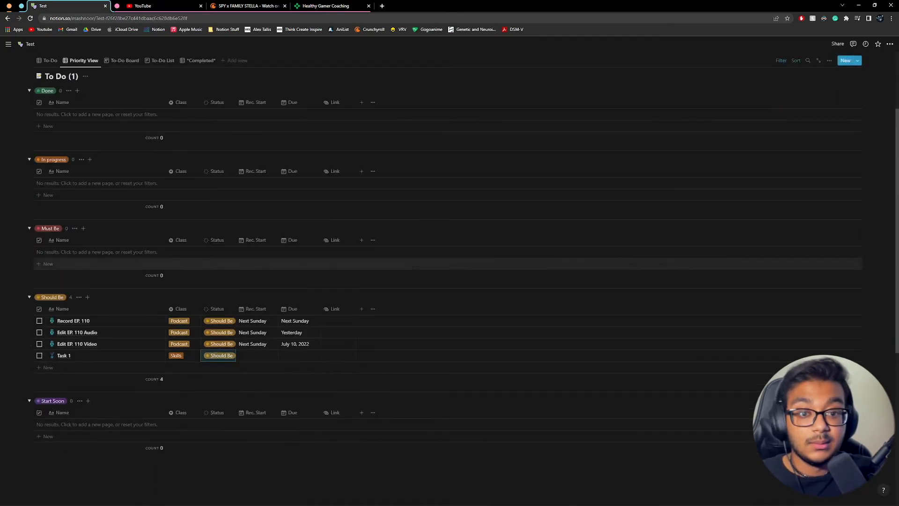
Add a second rule combined with Or to the *Completed* view's filter on the Done checkbox.
click(197, 60)
scroll(338, 133, up, 1)
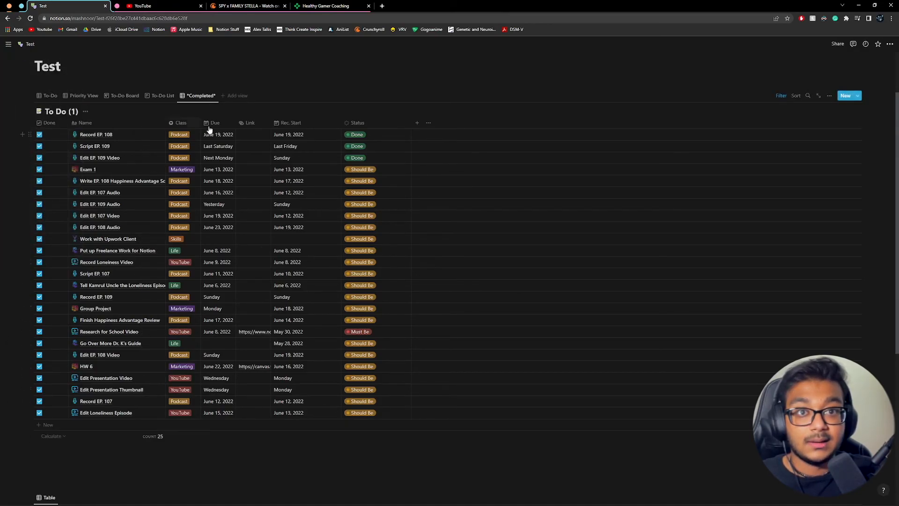
click(781, 96)
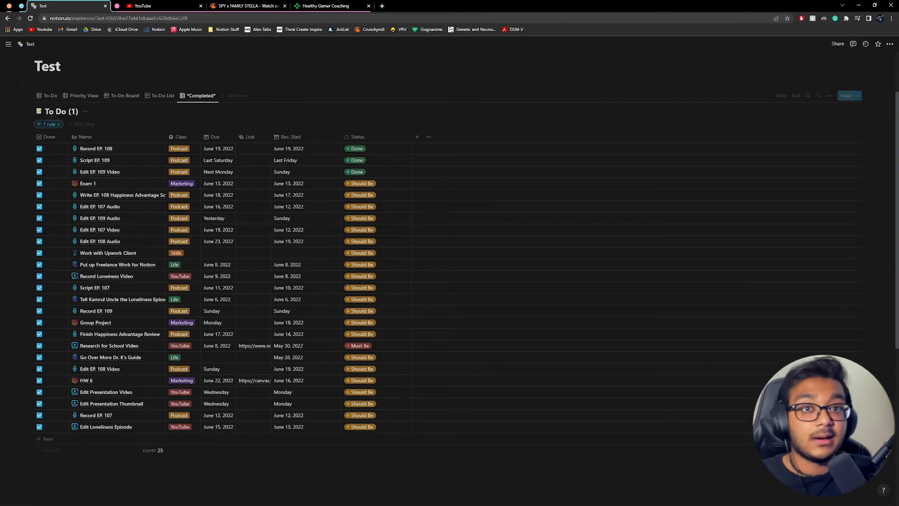
click(51, 124)
click(55, 158)
click(62, 170)
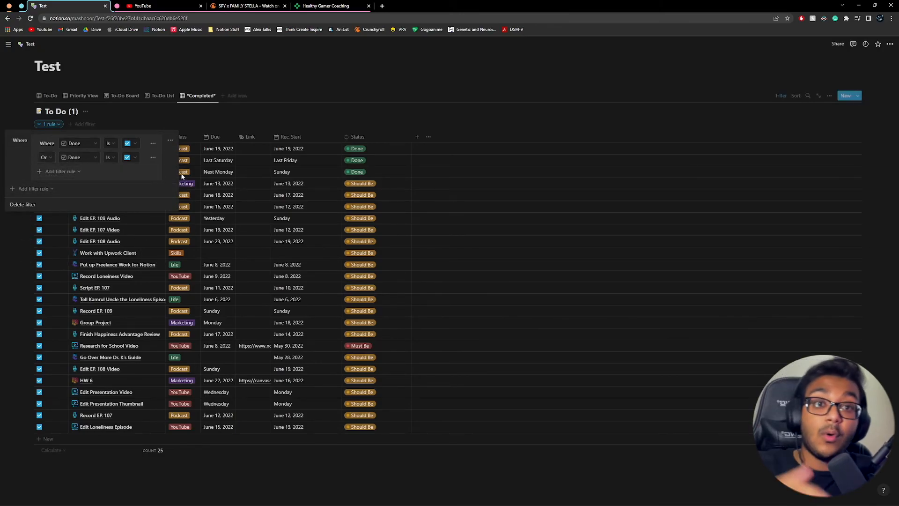
Base the Or filter rule on the Status property and have it match the Complete group, Done.
click(134, 158)
click(89, 159)
click(88, 158)
click(57, 246)
click(140, 159)
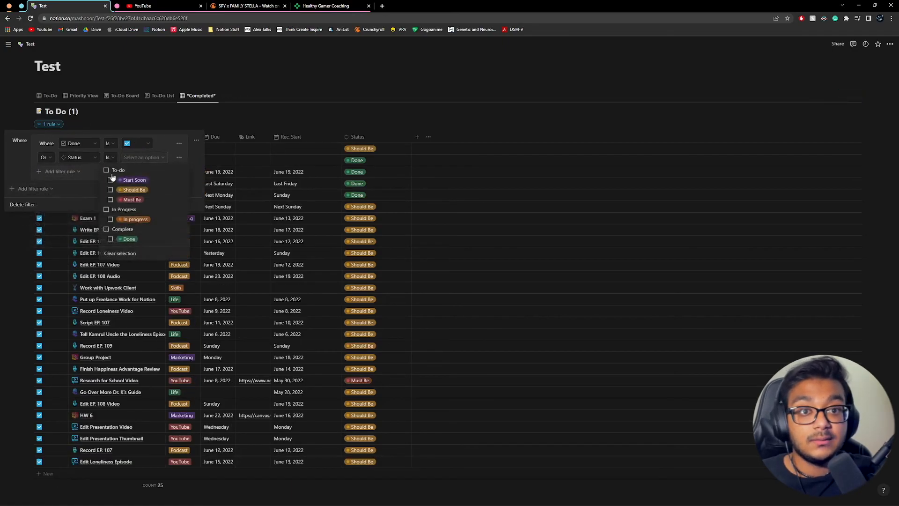
click(113, 230)
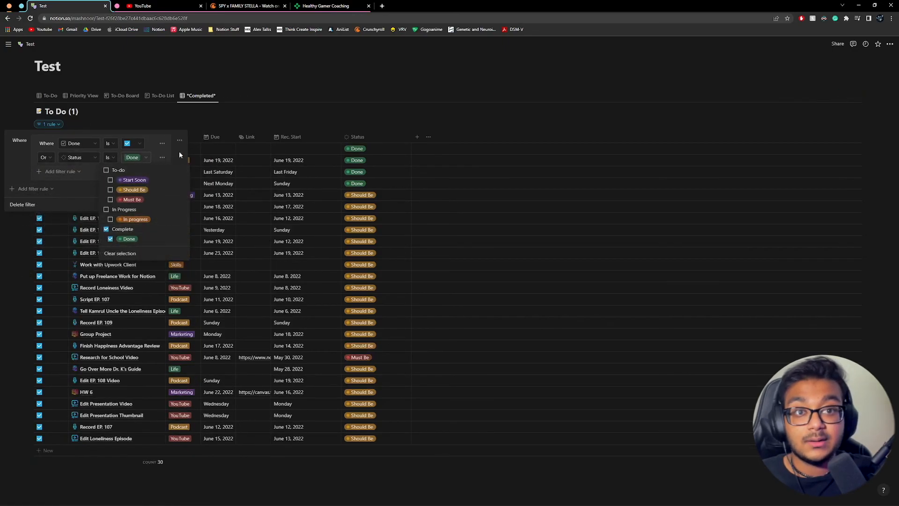
click(82, 184)
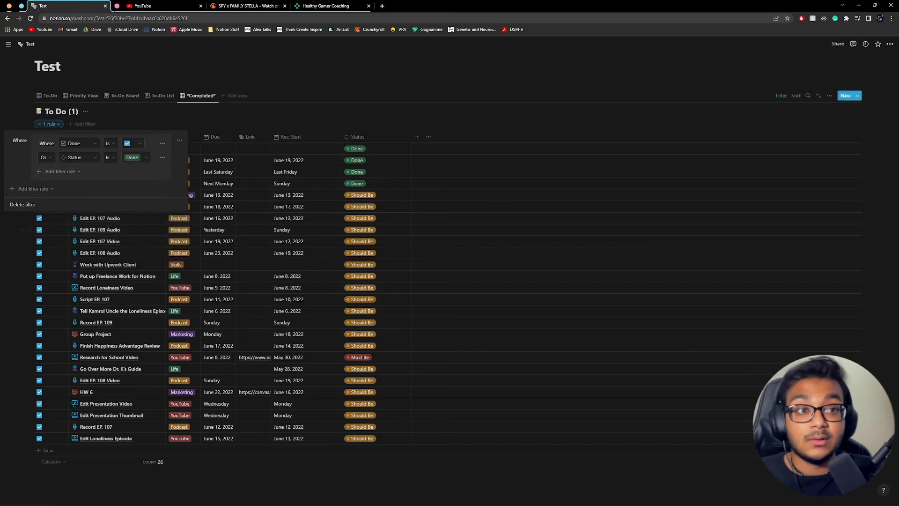
click(327, 143)
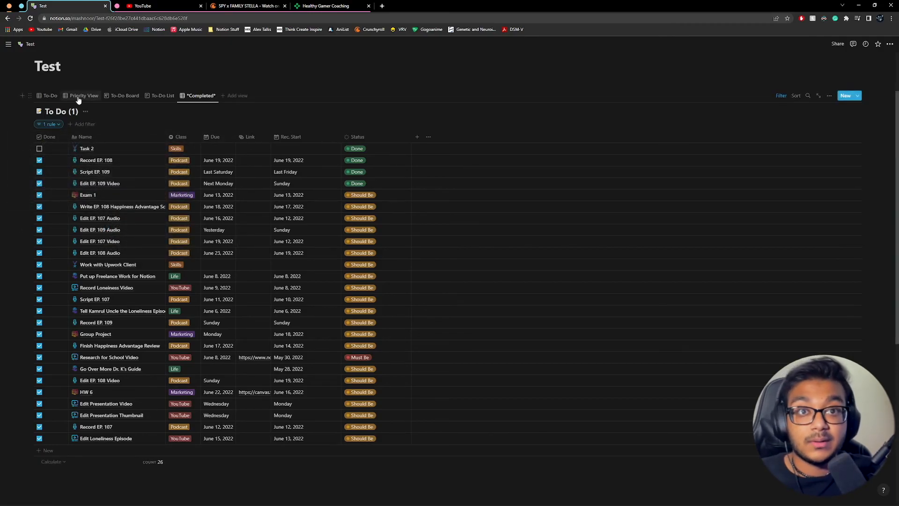
Check how the tasks are arranged by status in the To-Do Board and in the Priority View.
click(120, 96)
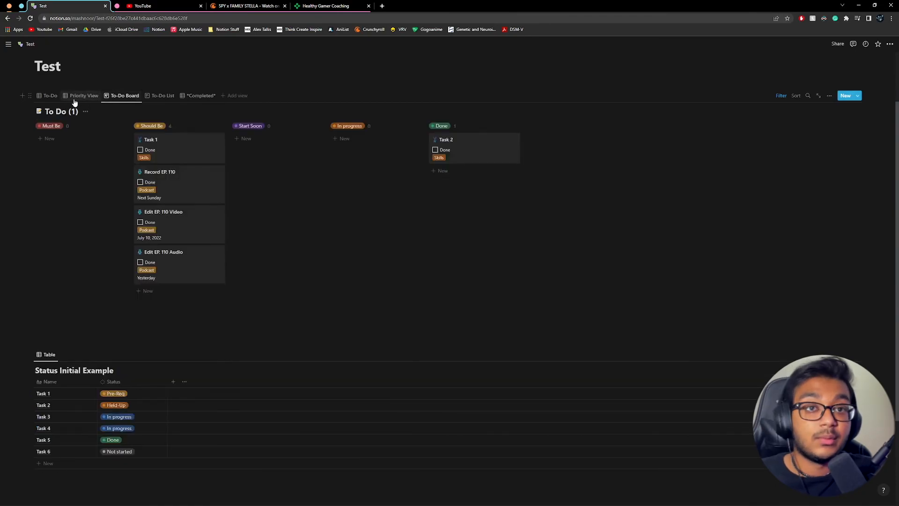
click(83, 96)
scroll(542, 333, down, 2)
scroll(421, 234, up, 2)
scroll(304, 138, down, 1)
scroll(304, 138, down, 1)
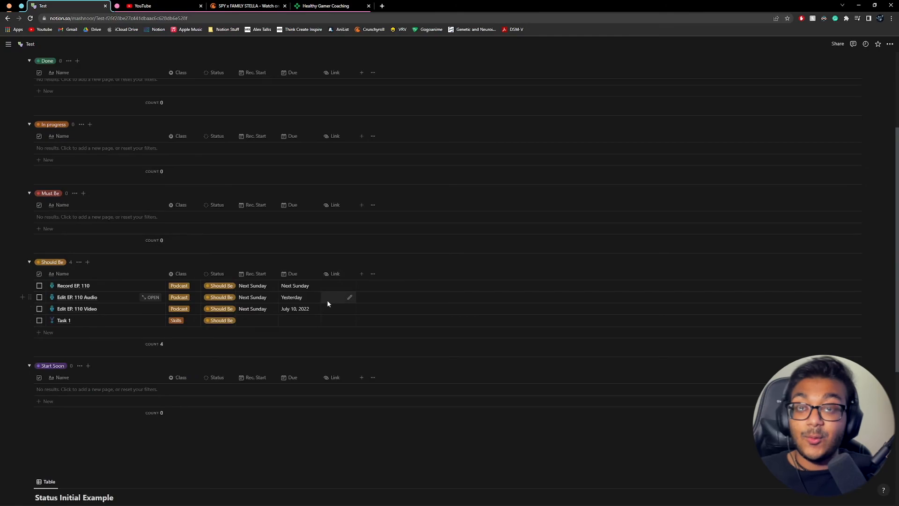